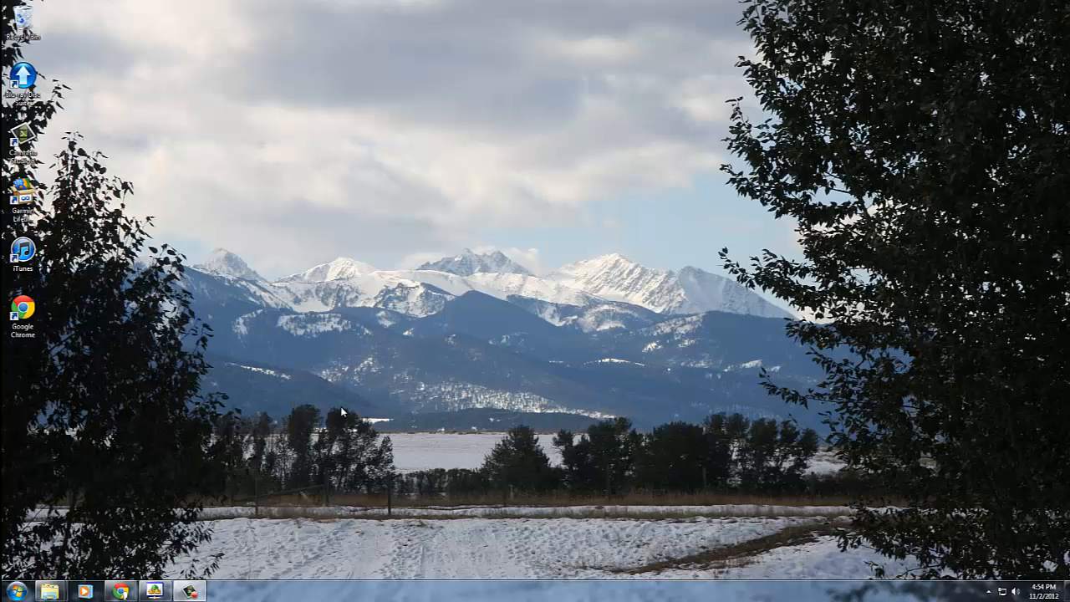
Open Chrome and go to the cpaasp website.
click(122, 592)
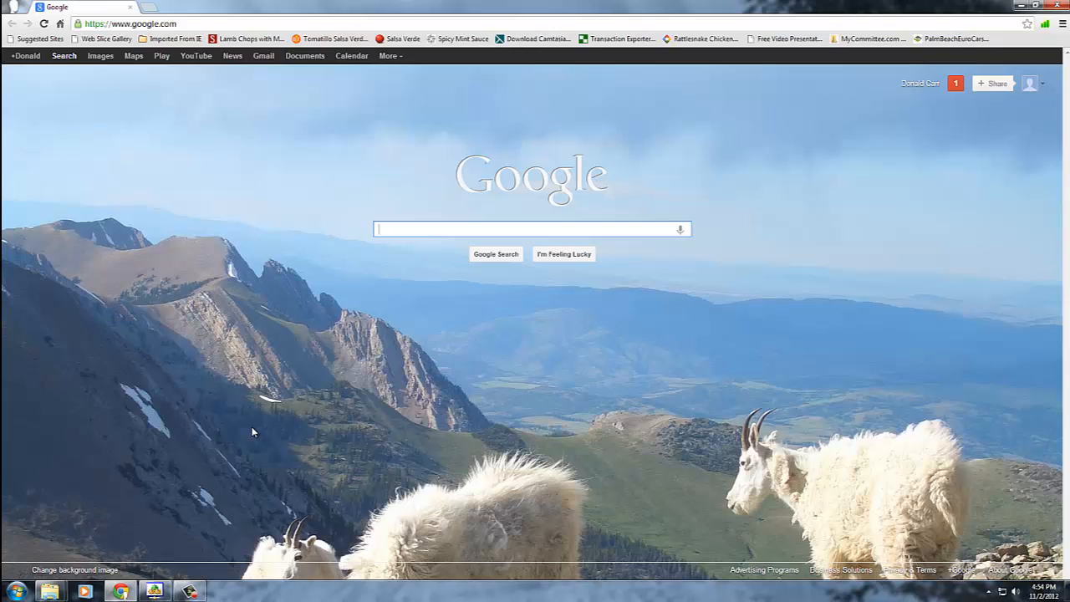
click(186, 24)
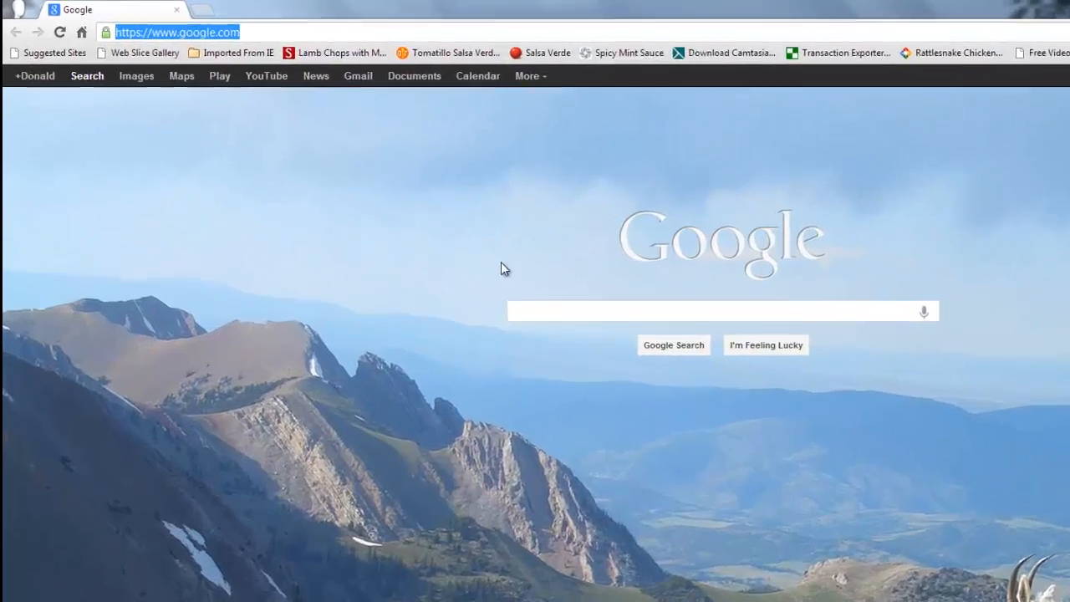
text(cpaasp)
key(Return)
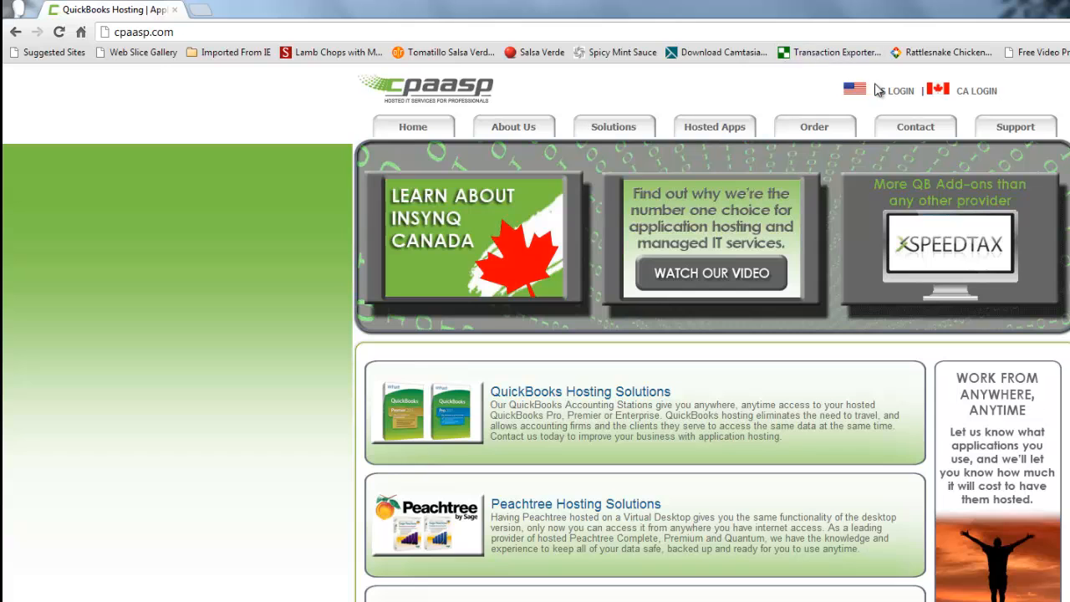
Open the US login page and choose the virtual desktop user name from the suggestions.
click(879, 90)
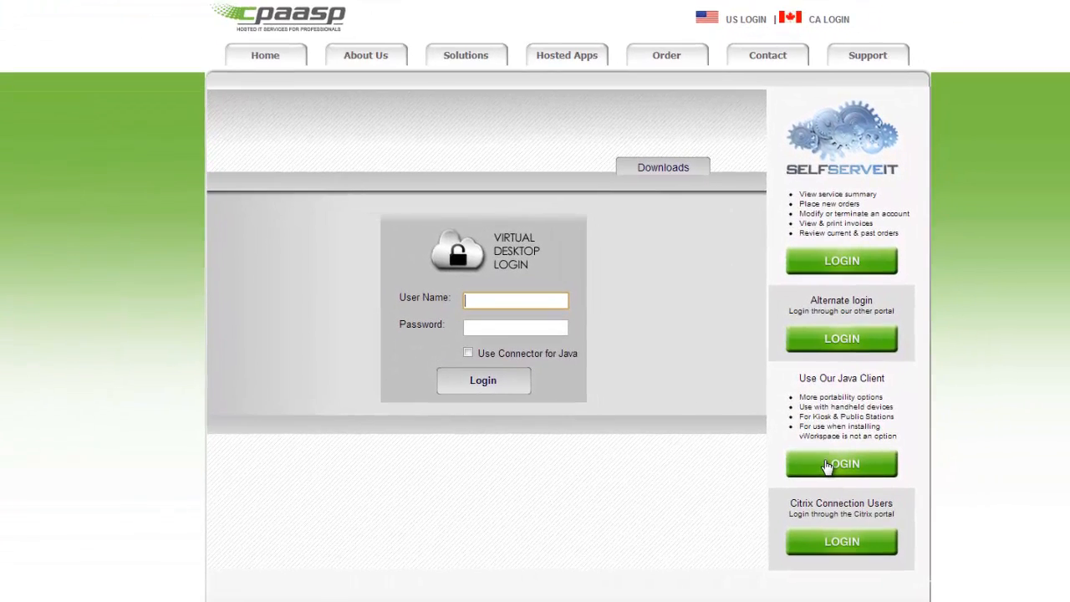
text(act)
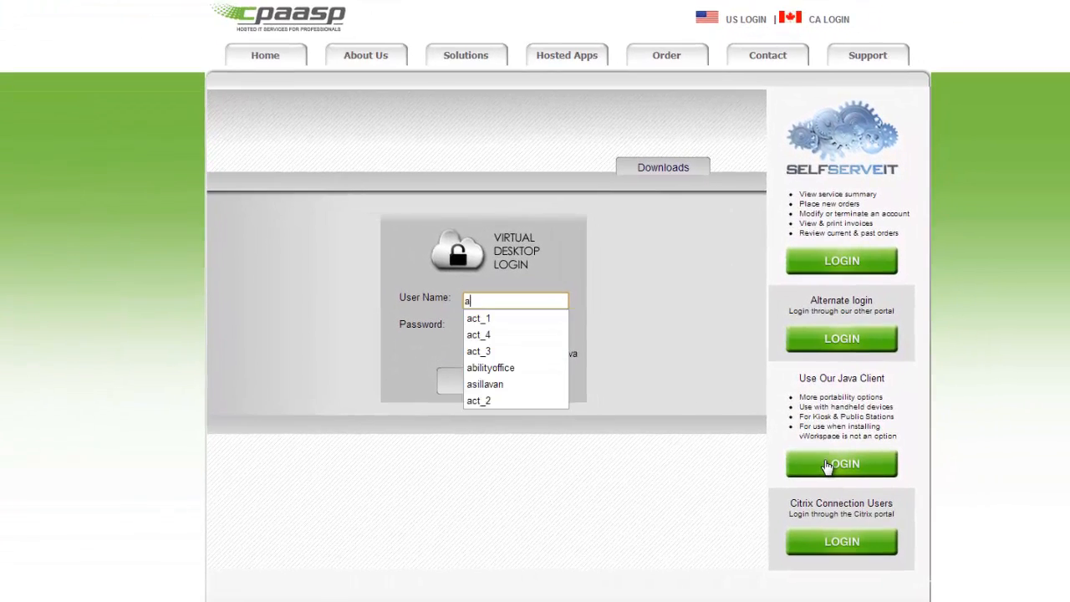
key(Down)
key(Down)
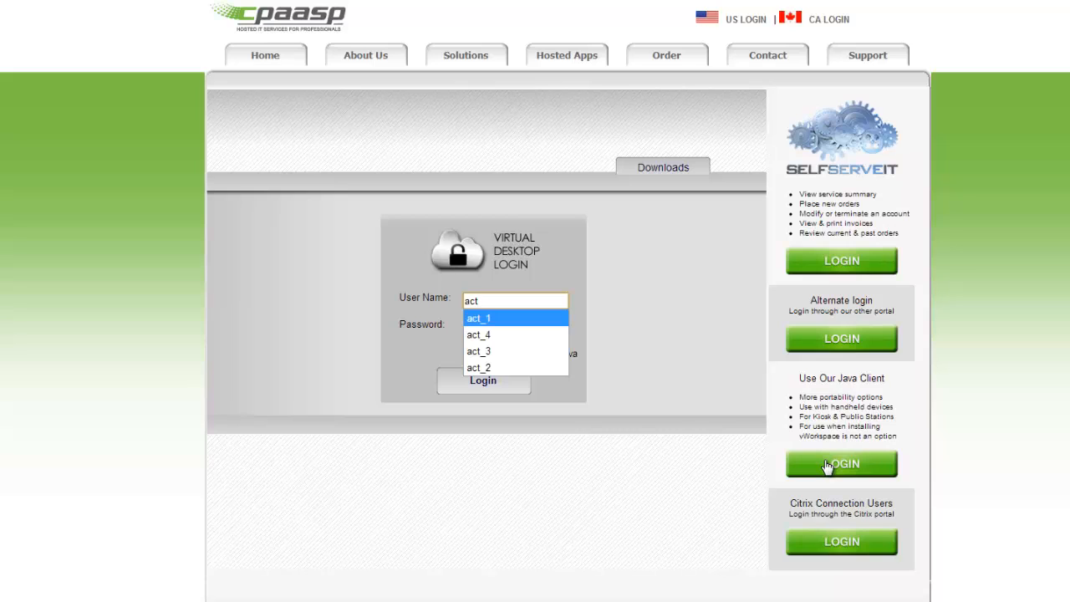
key(Tab)
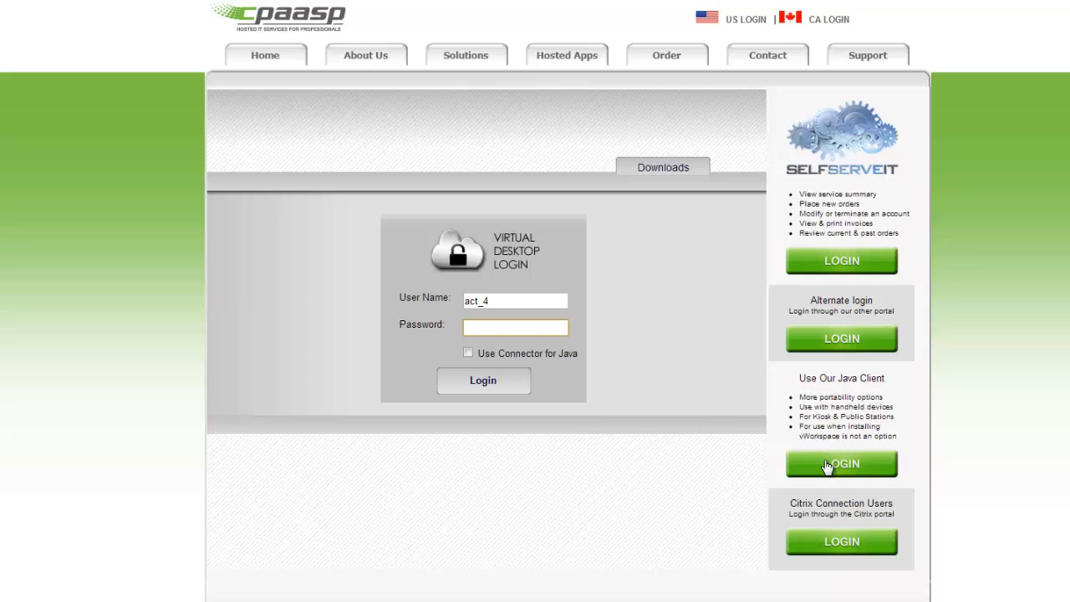
Enter the account password and log in to the virtual desktop.
text(*******)
key(Return)
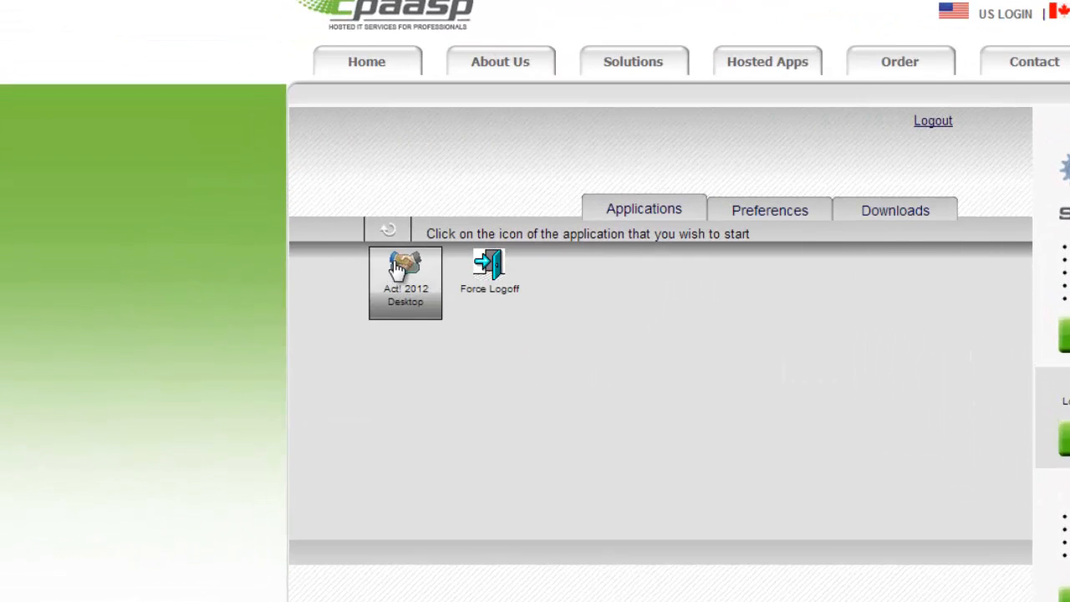
Launch the hosted Act! 2012 Desktop, start Sage ACT! Premium 2012 and log on to the ACTRemotedemo database.
click(346, 226)
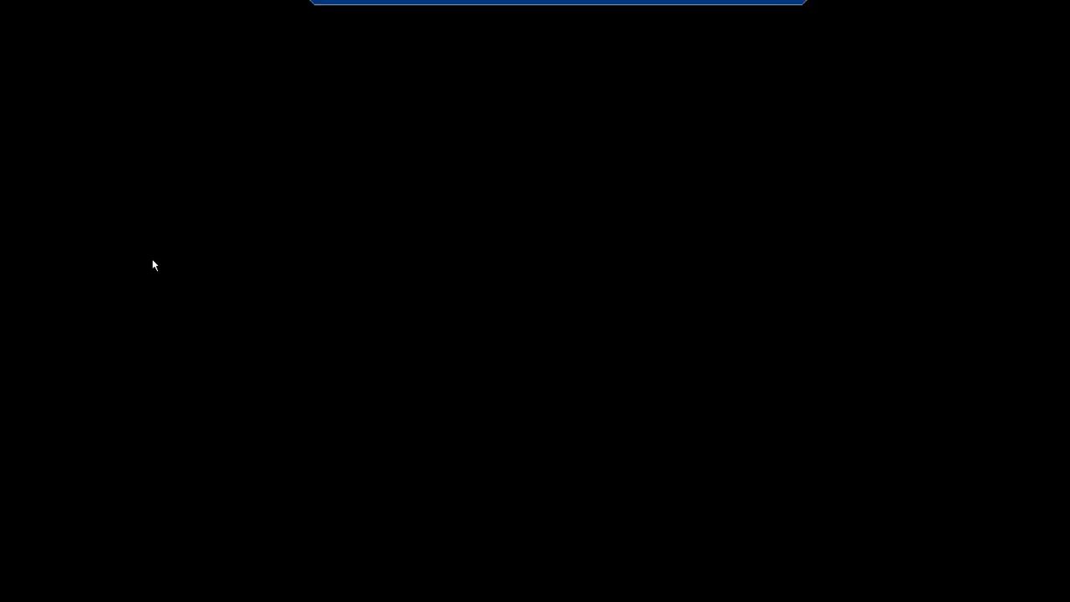
key(Return)
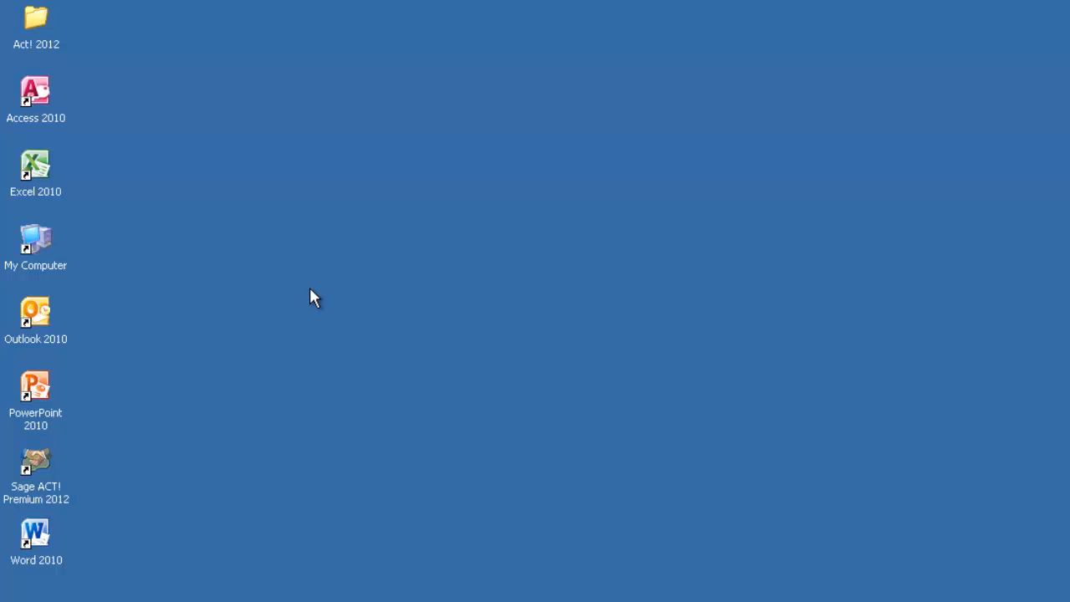
click(36, 478)
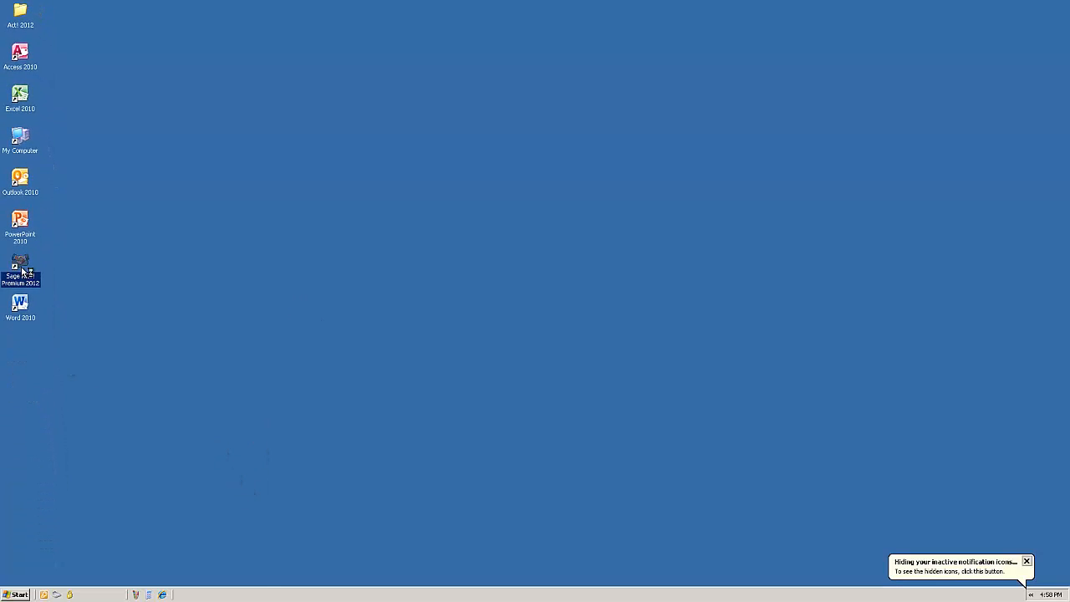
double_click(23, 270)
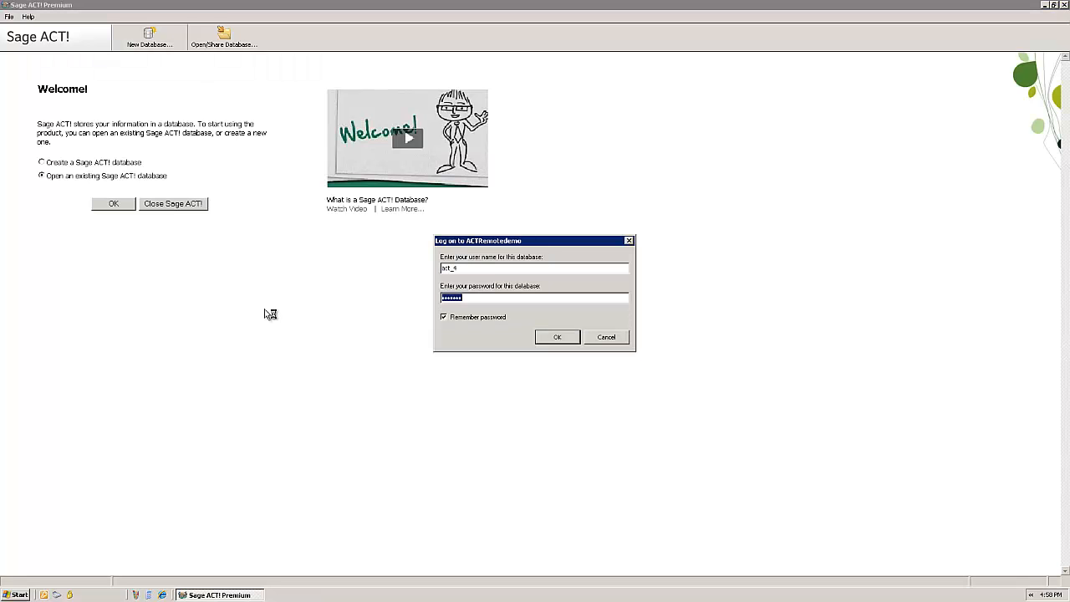
click(558, 338)
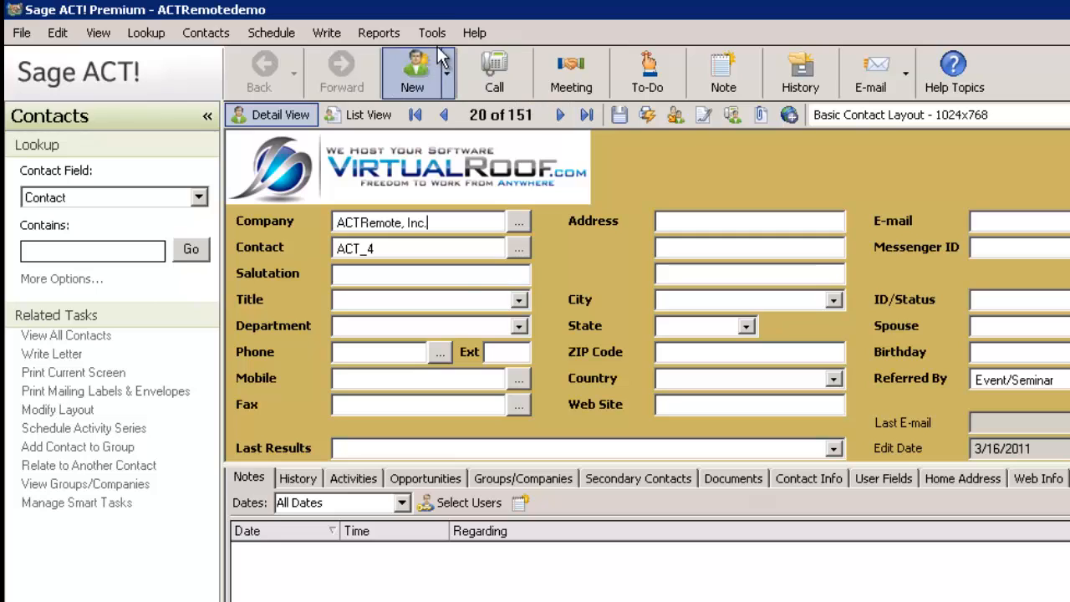
Open the Define Fields dialog for contacts and close it.
click(333, 25)
click(485, 82)
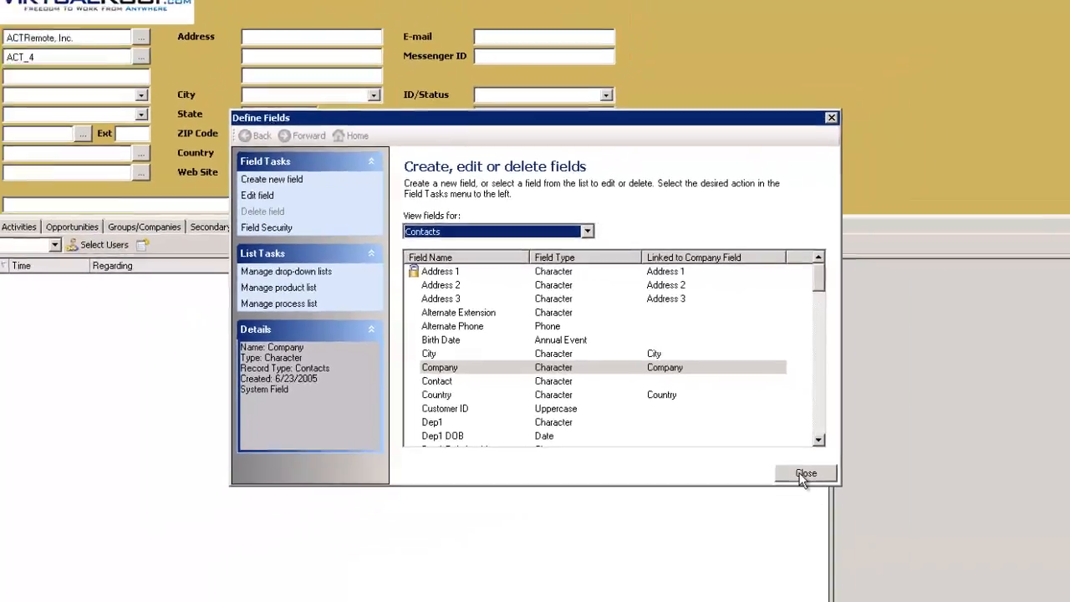
click(892, 539)
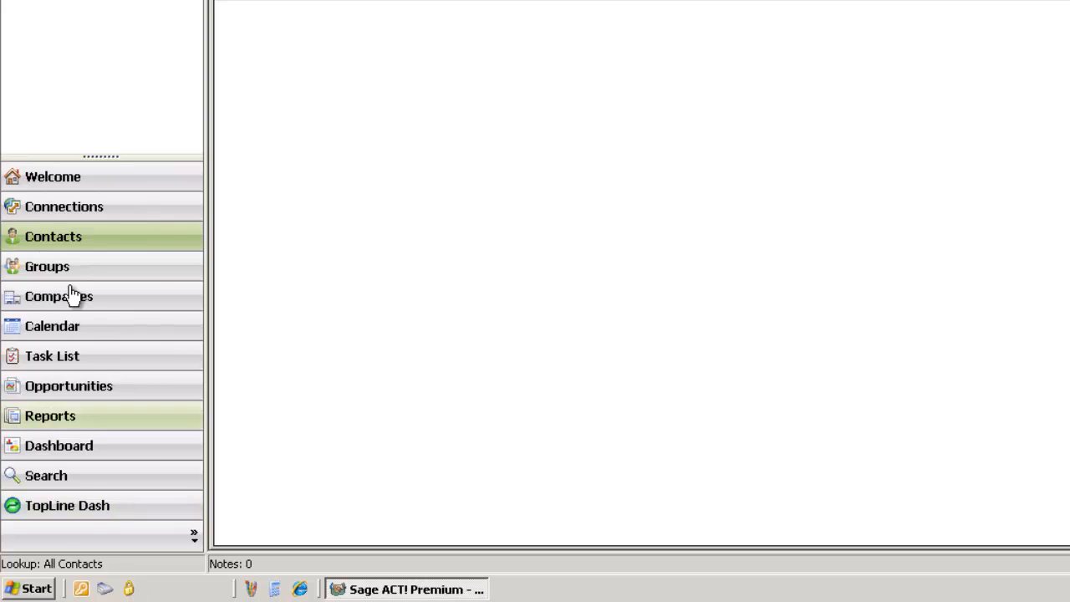
Open TopLine Dash and set the Trilithic Opps by Product graph's Y-axis to Sum of OPPORTUNITY - Total.
click(69, 514)
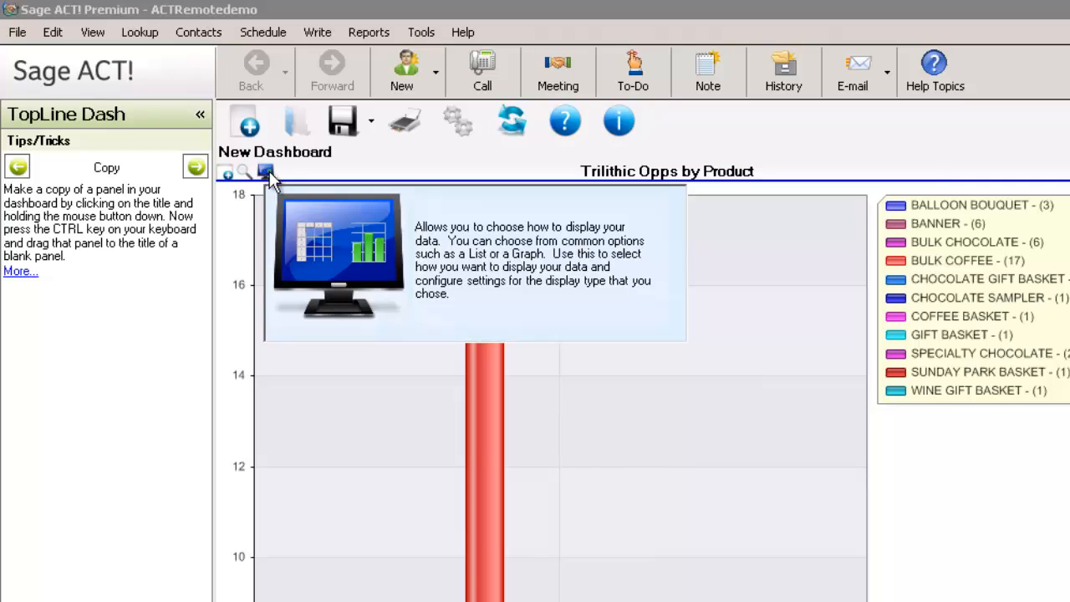
click(265, 172)
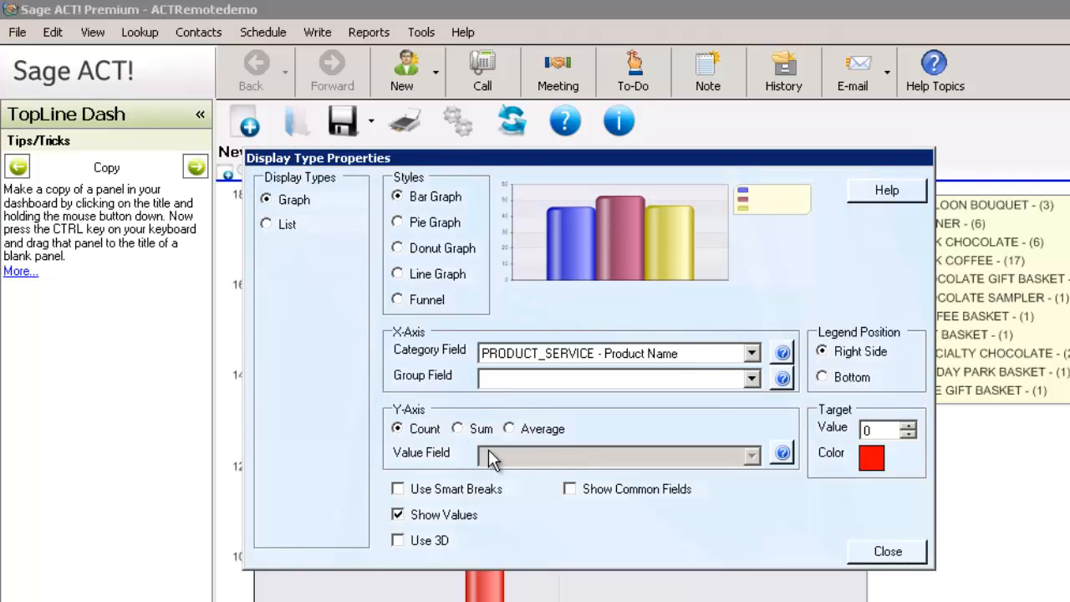
click(459, 429)
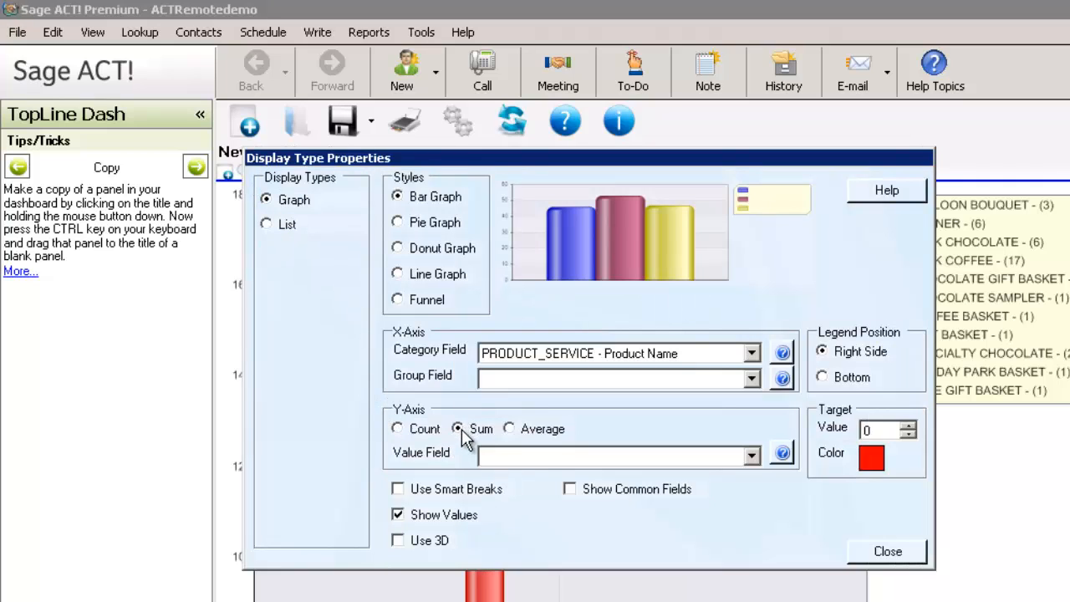
click(752, 455)
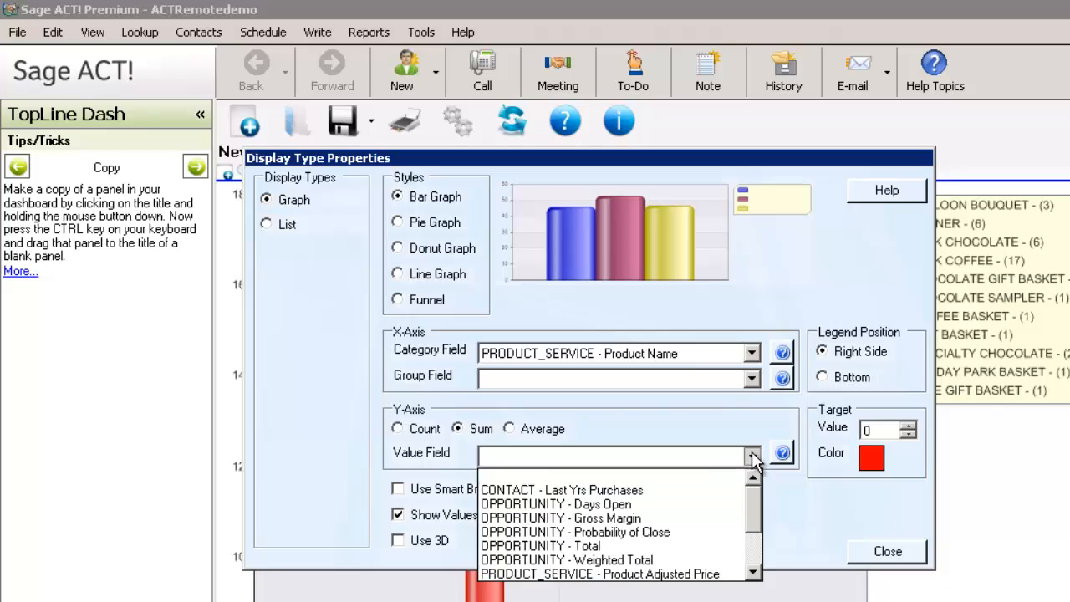
click(600, 546)
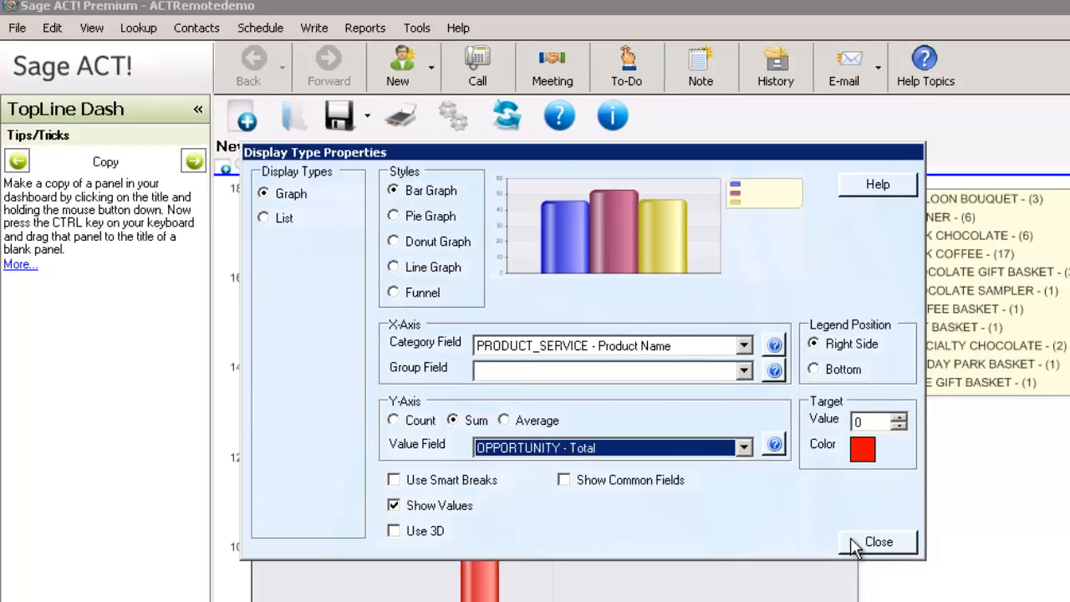
click(853, 554)
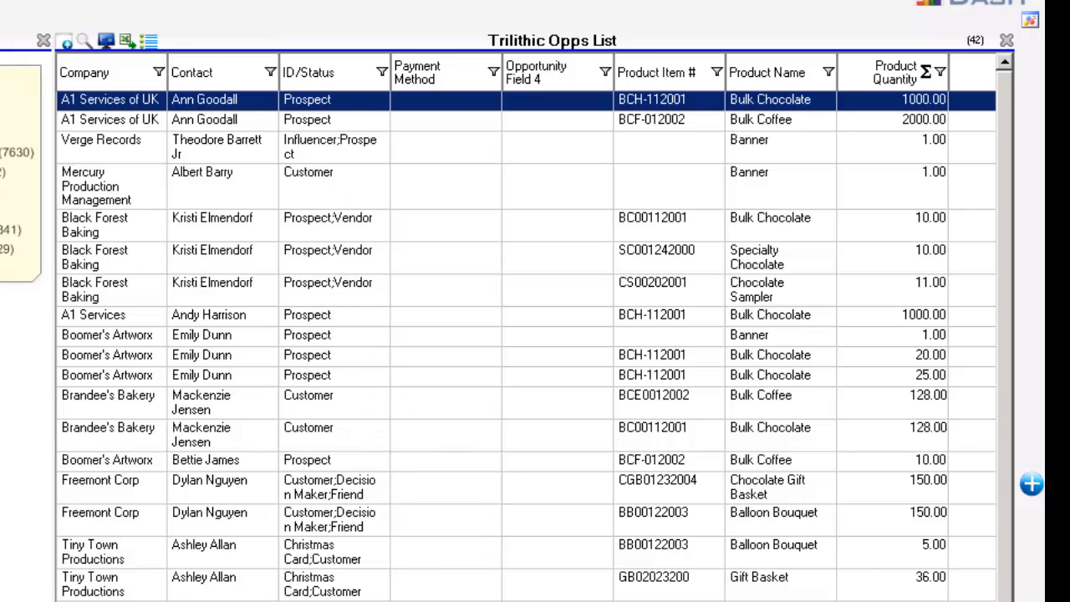
Scroll across the columns of the Trilithic Opps List panel.
drag(585, 601, 861, 601)
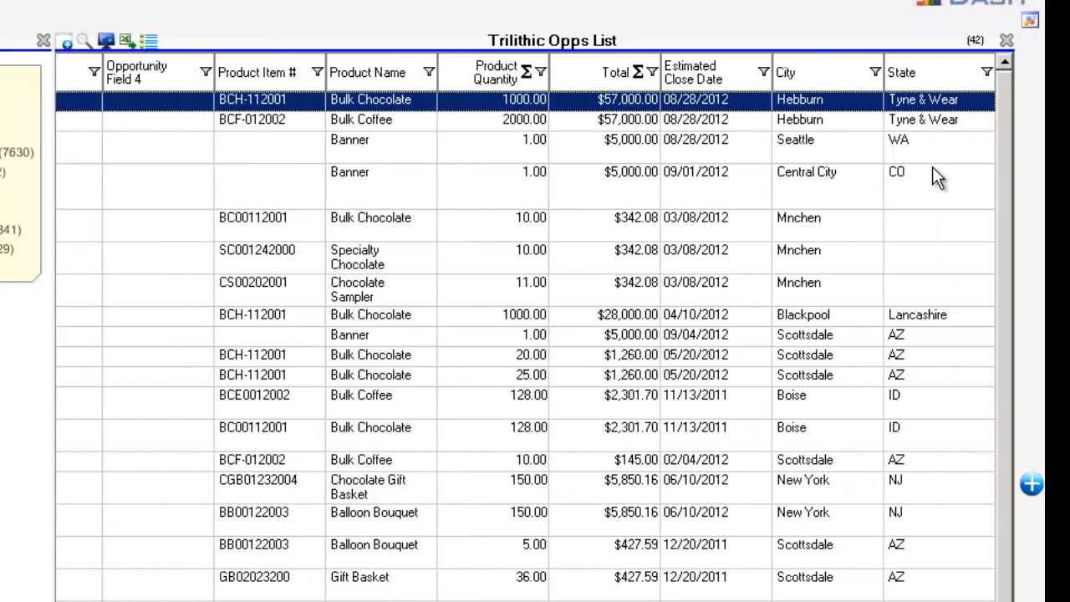
drag(794, 601, 510, 601)
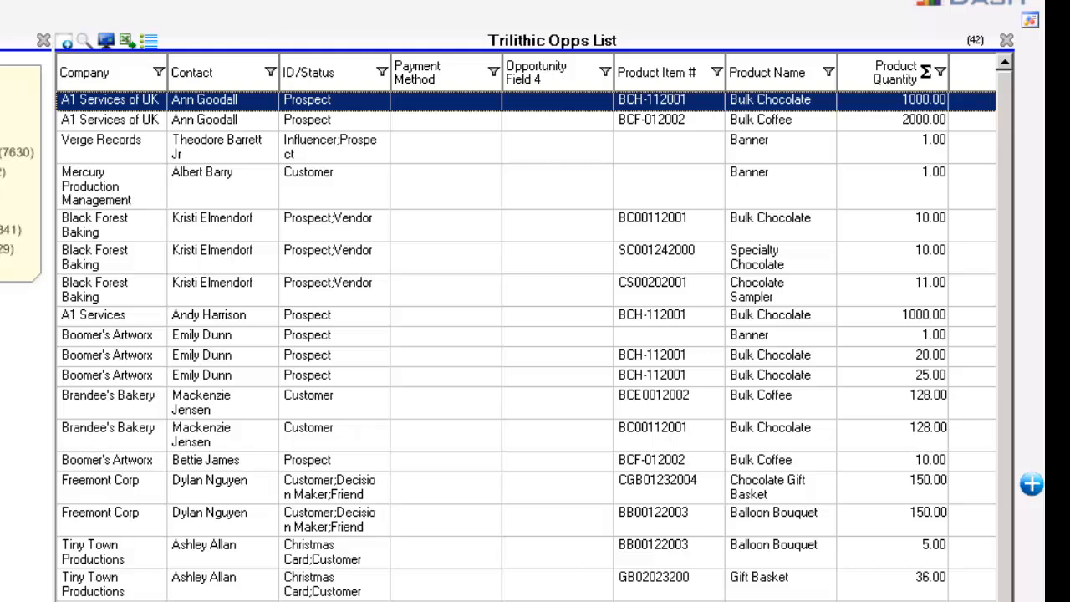
scroll(525, 327, right, 5)
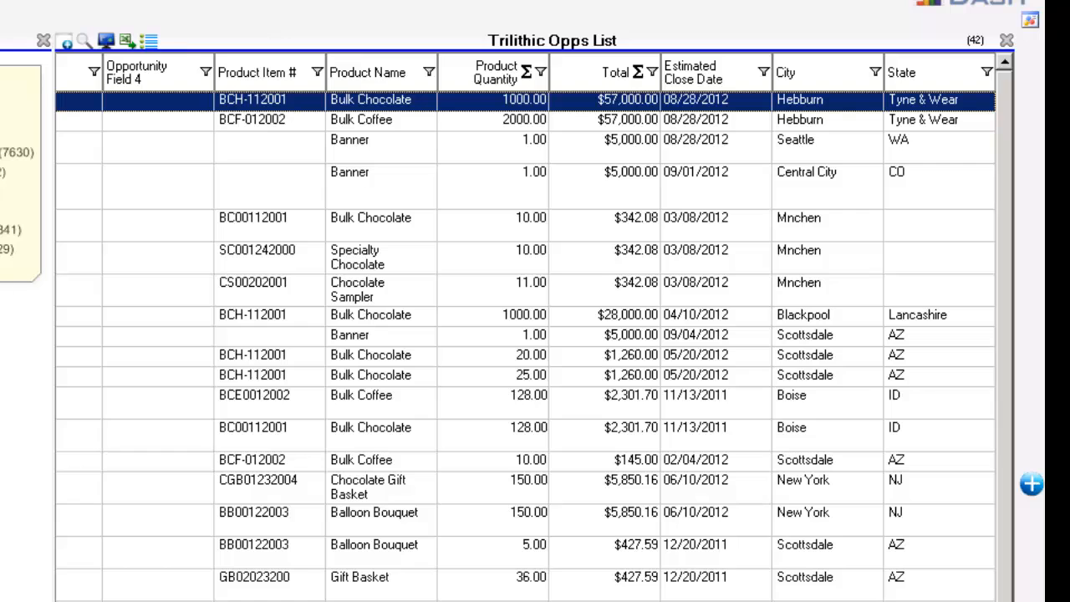
scroll(525, 328, left, 3)
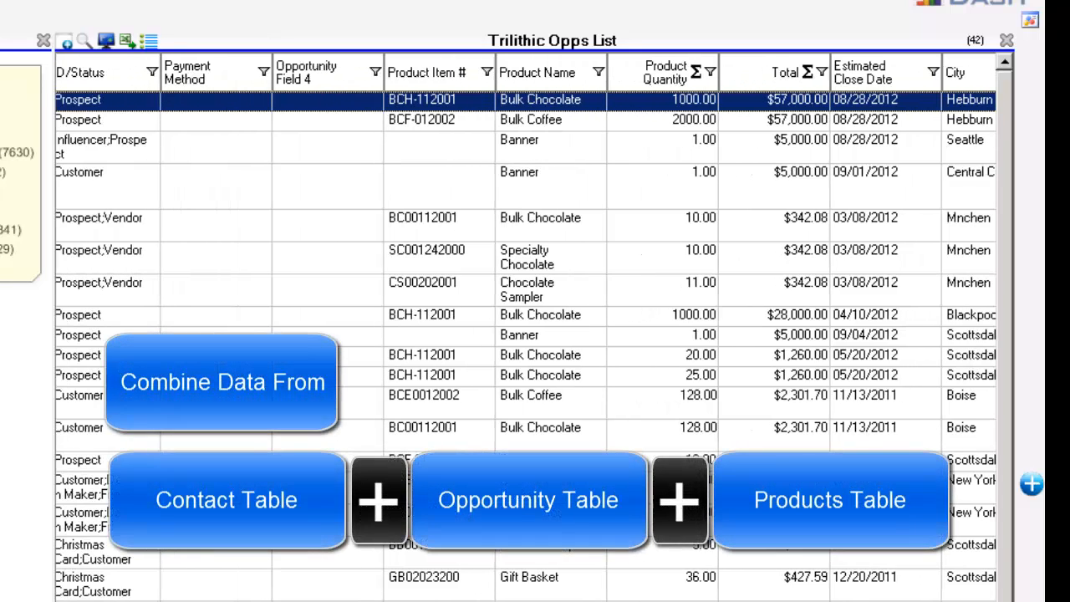
scroll(525, 328, left, 1)
scroll(525, 328, left, 3)
scroll(525, 328, right, 3)
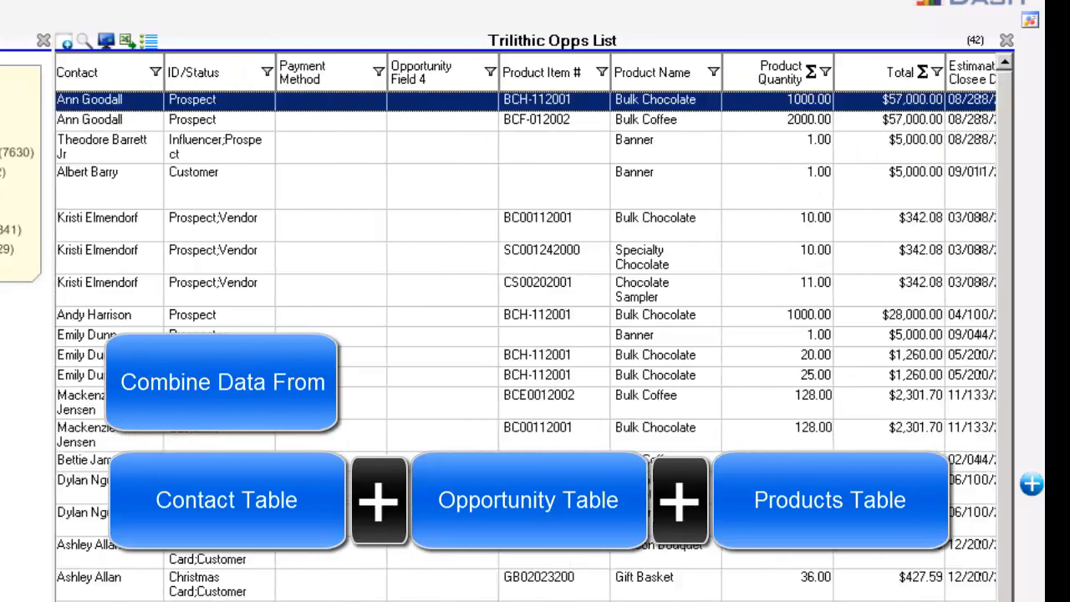
scroll(524, 328, left, 4)
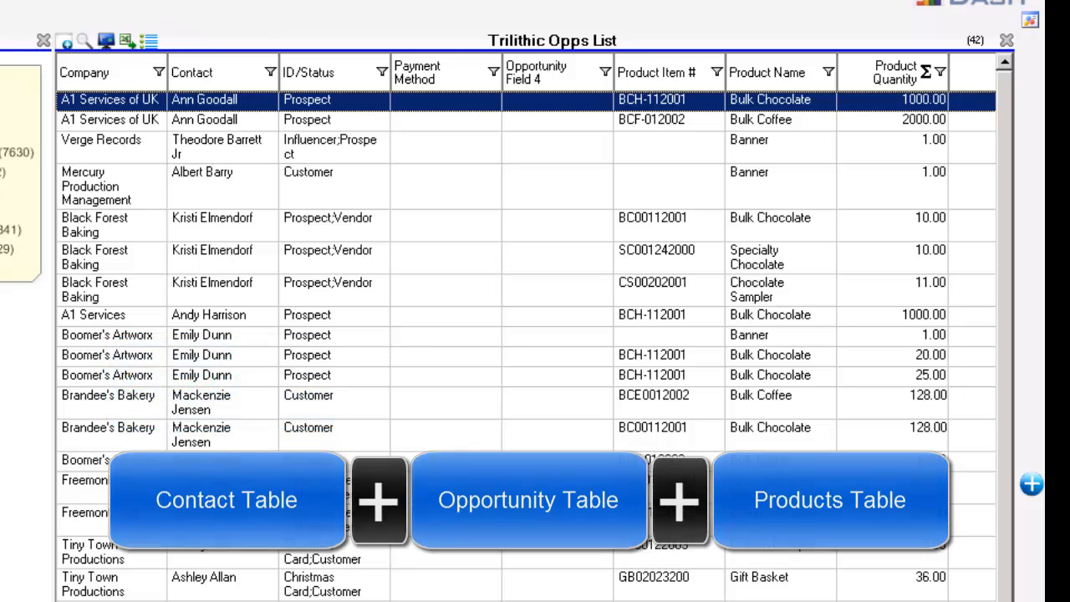
Export the Trilithic Opps List to Excel as Product Query List Export, replacing the existing file, then close Excel.
click(126, 39)
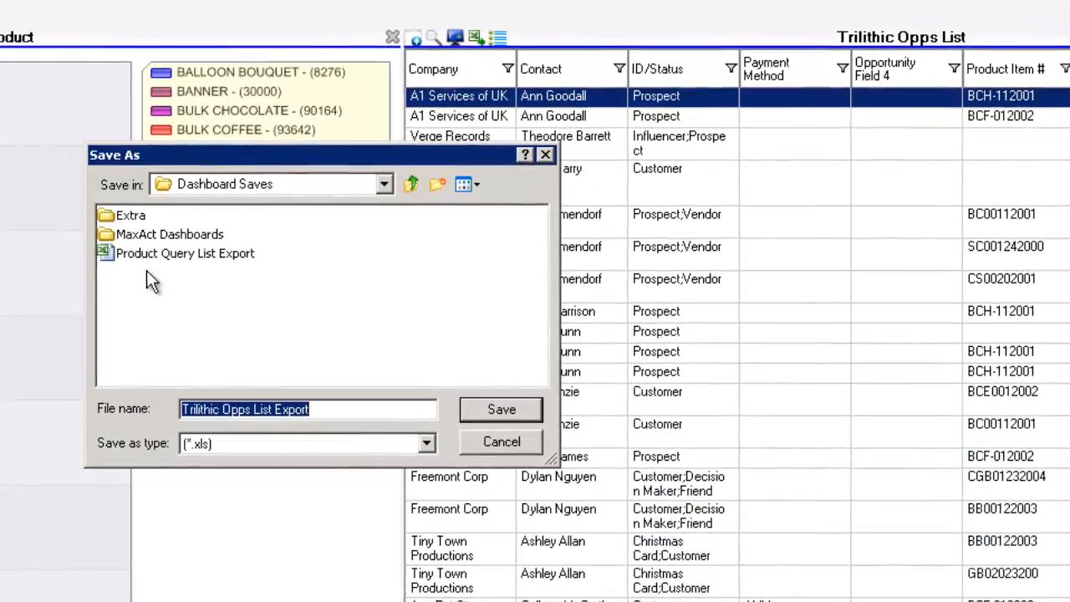
click(191, 250)
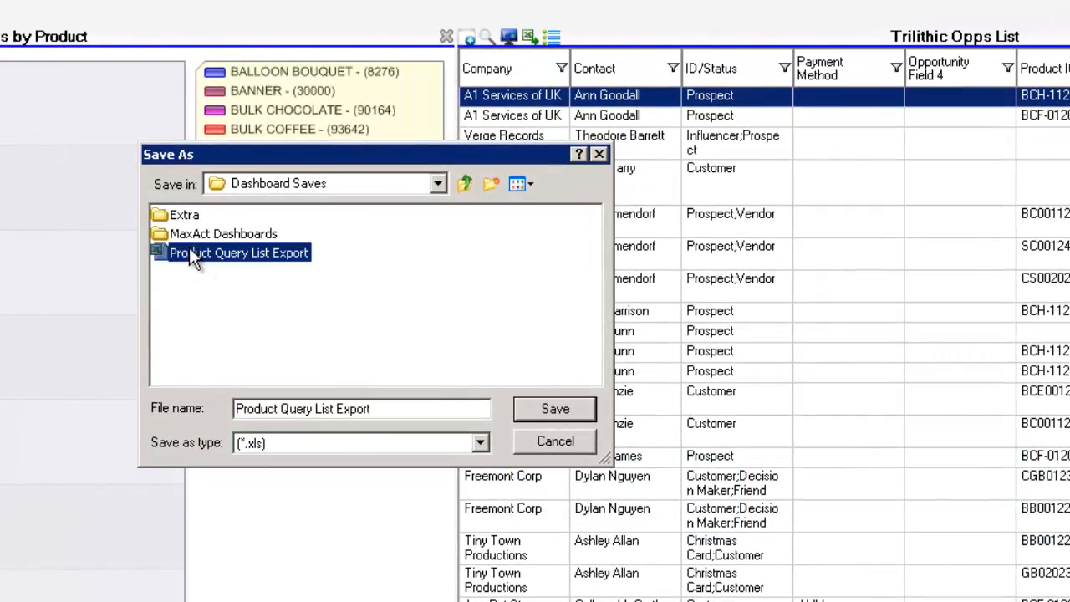
click(548, 409)
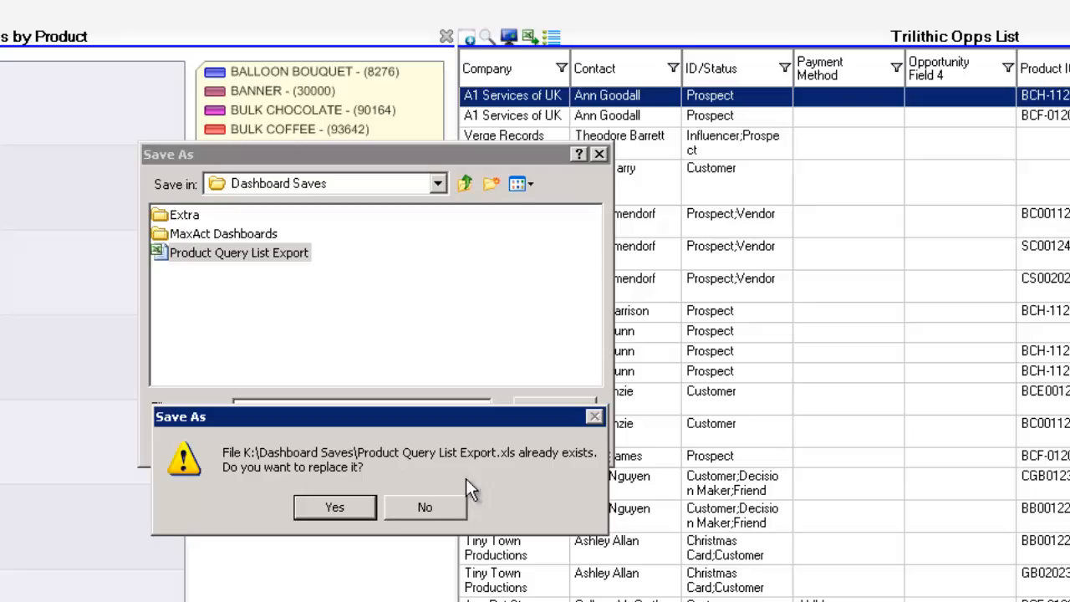
click(334, 507)
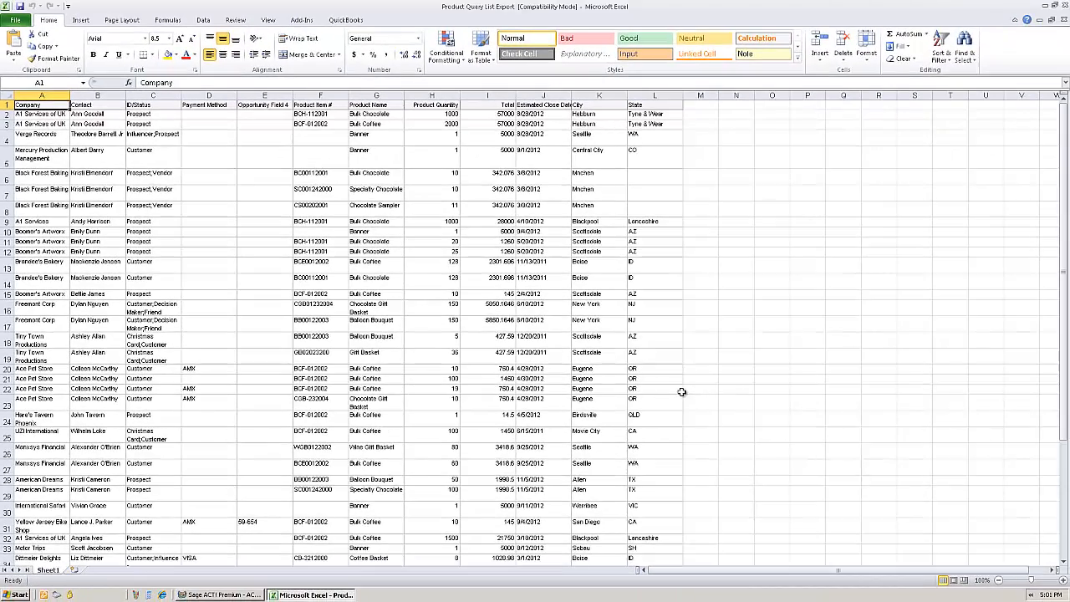
click(1064, 6)
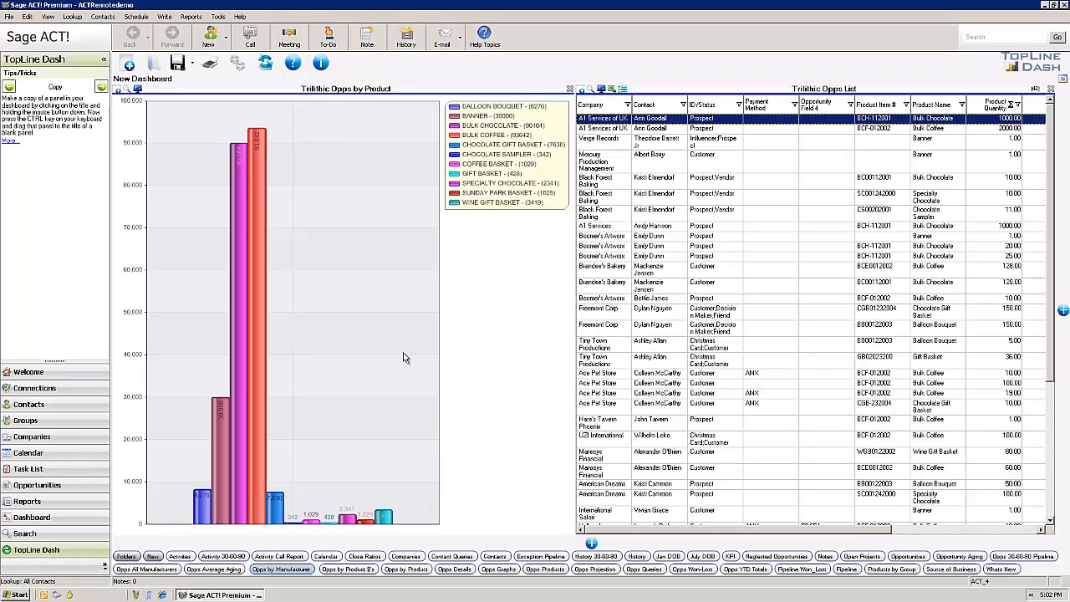
Open the query of the Trilithic Opps by Product panel and cancel it.
click(123, 90)
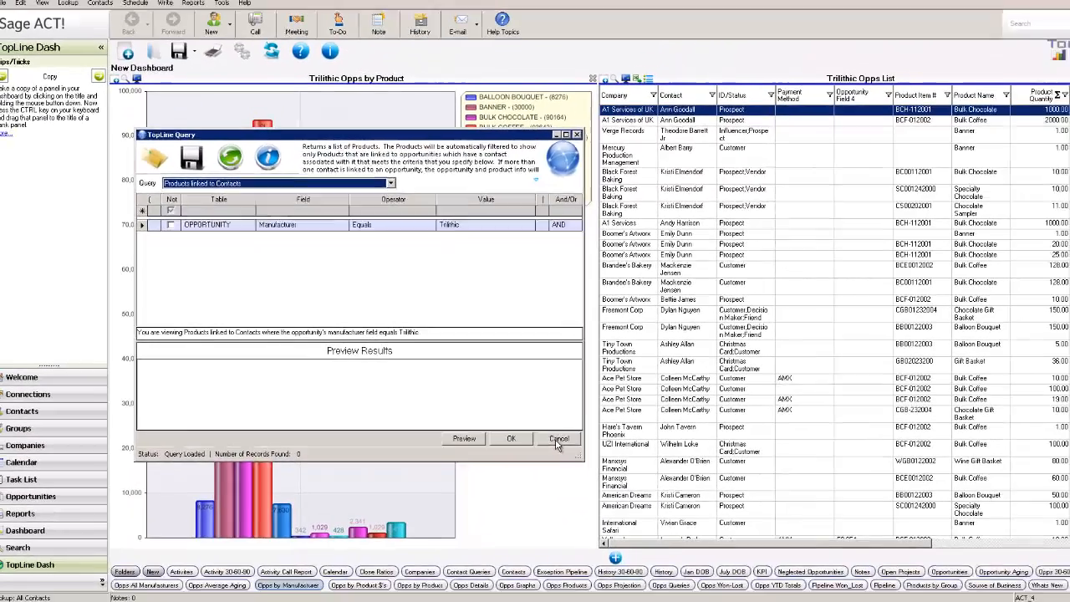
click(715, 505)
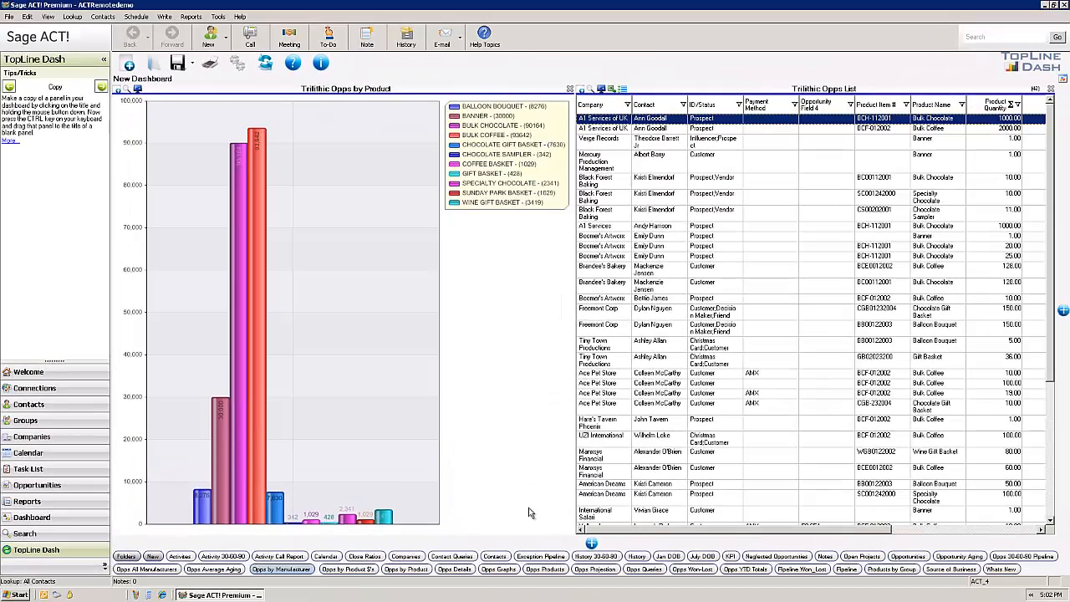
Start a new panel in the Panel Wizard using the Opportunity Product Query data source.
click(591, 544)
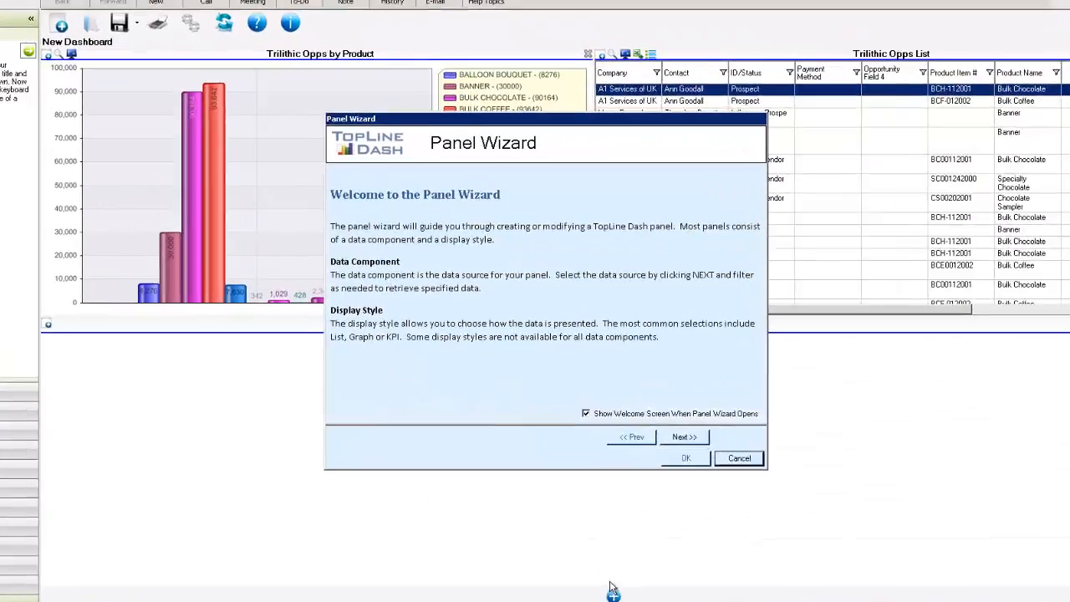
click(683, 437)
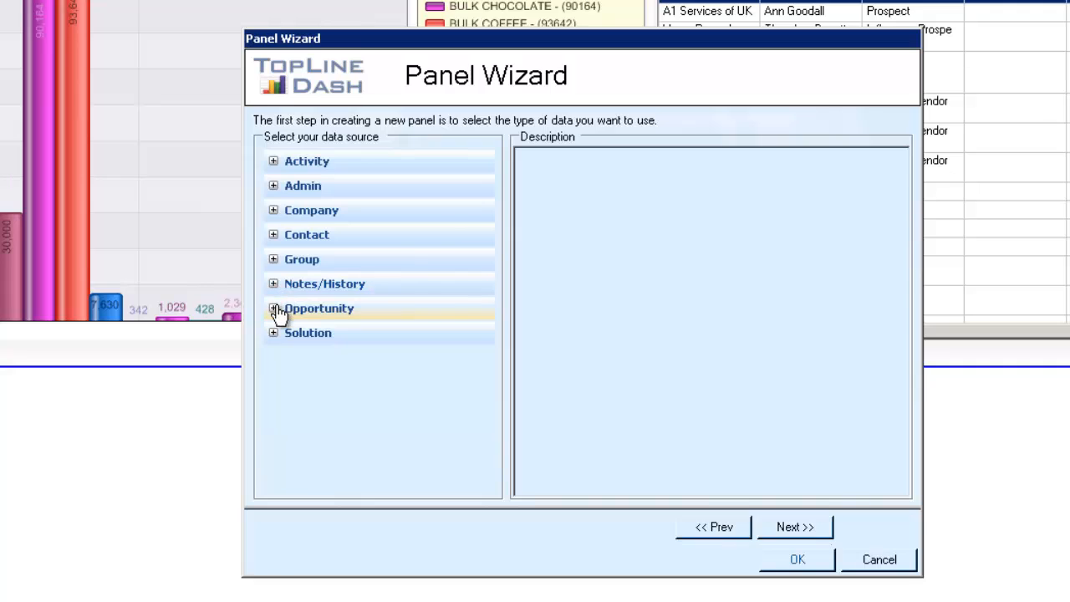
click(274, 308)
click(307, 363)
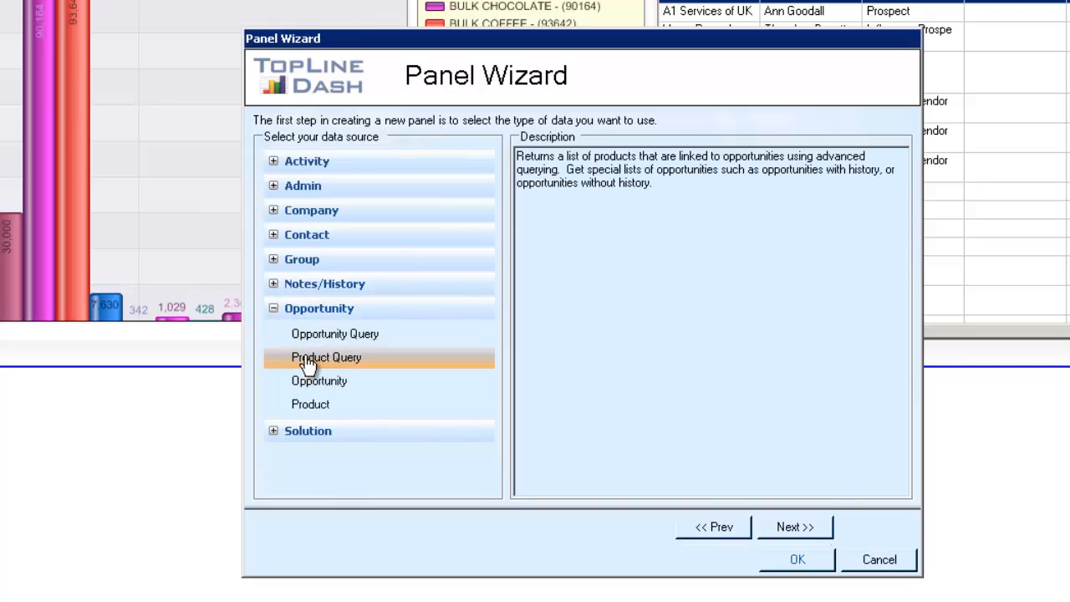
click(798, 533)
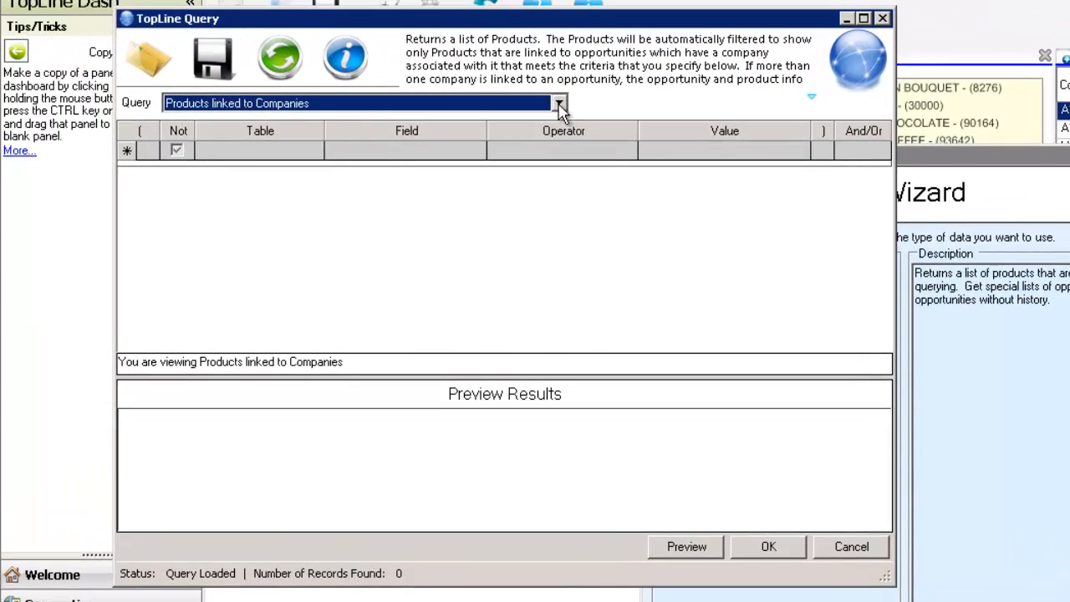
Switch the query to Products linked to Contacts and set the first condition's table to OPPORTUNITY.
click(558, 103)
click(258, 136)
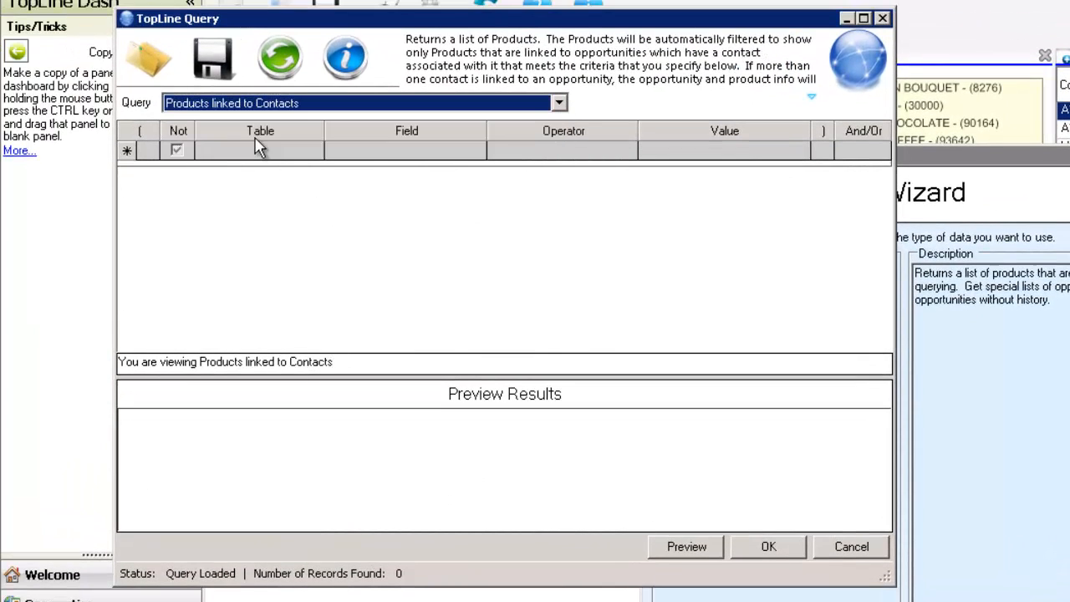
click(277, 151)
click(315, 150)
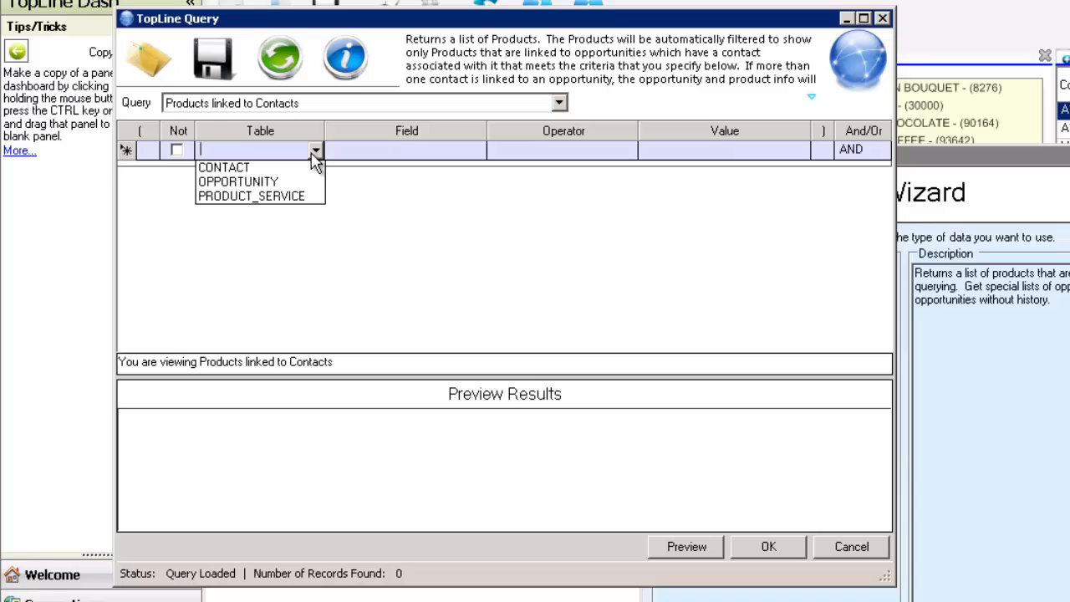
click(234, 191)
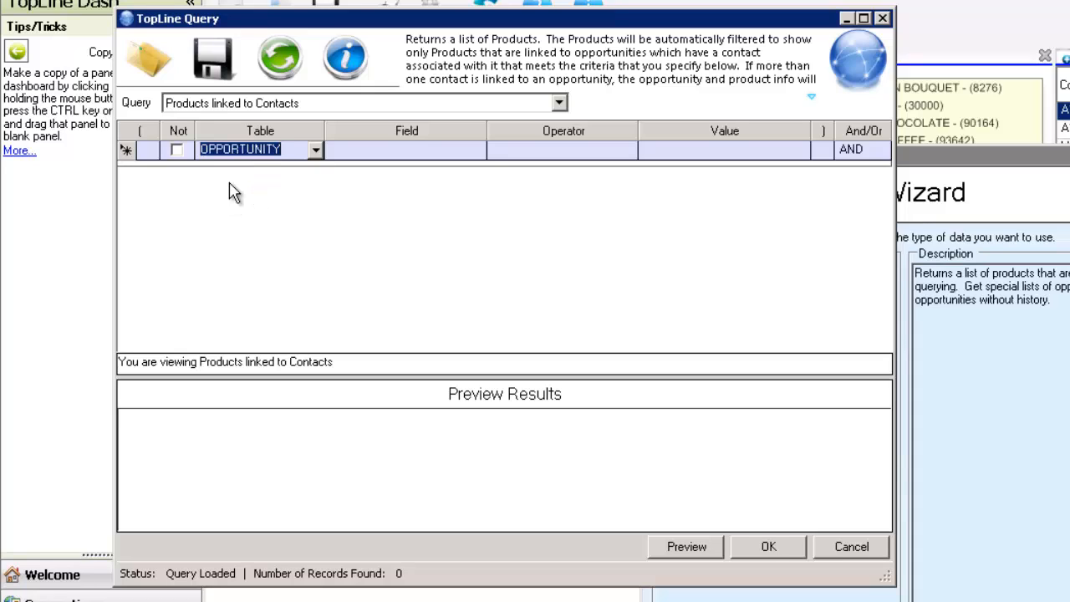
Set the condition's field to Manufacturer and its operator to Equals.
click(480, 155)
click(479, 152)
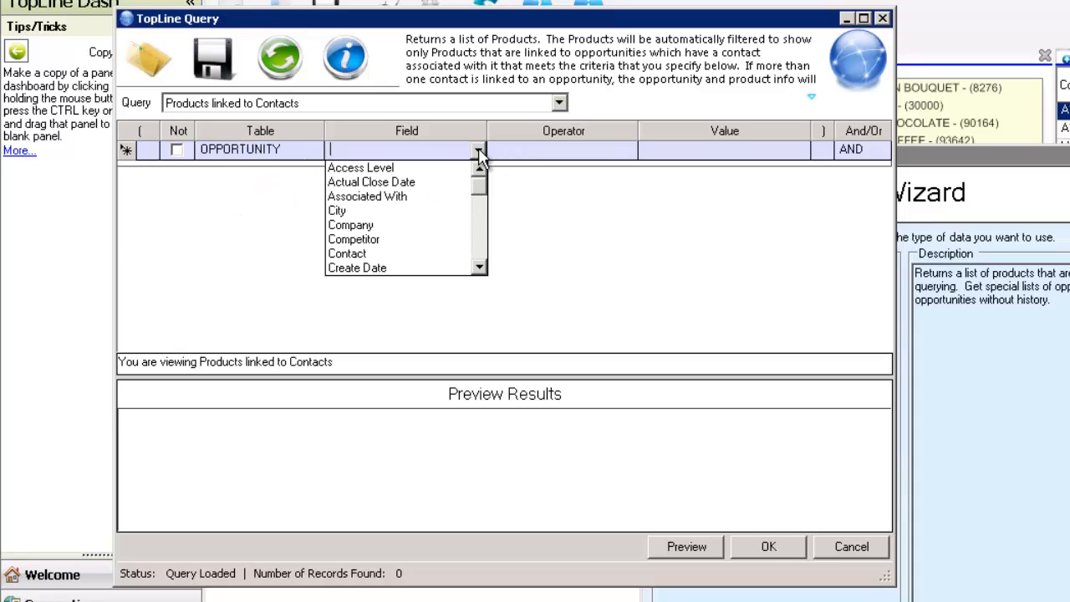
click(480, 247)
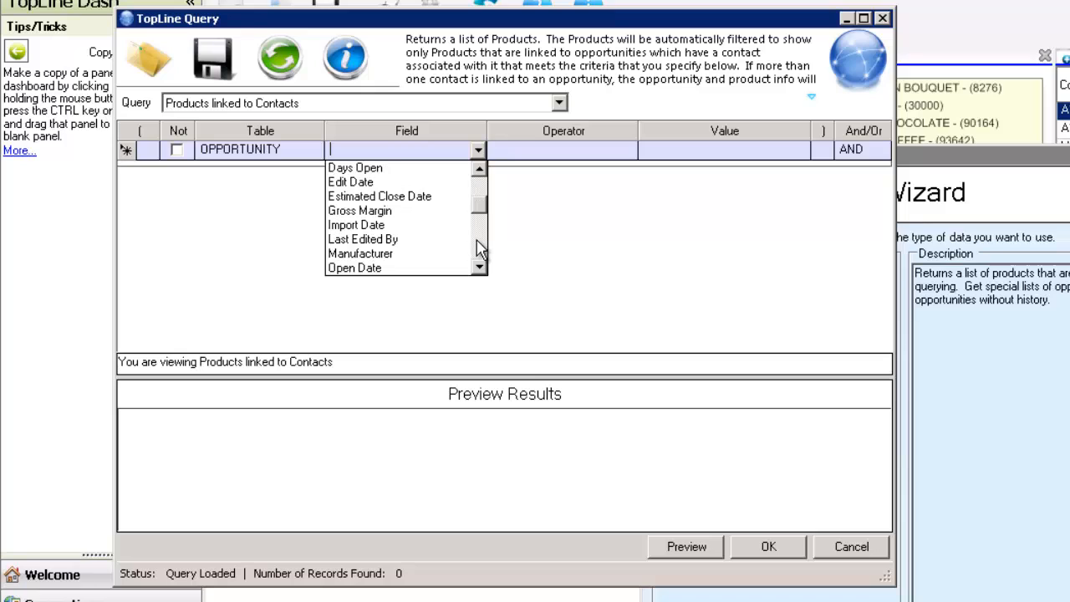
click(413, 253)
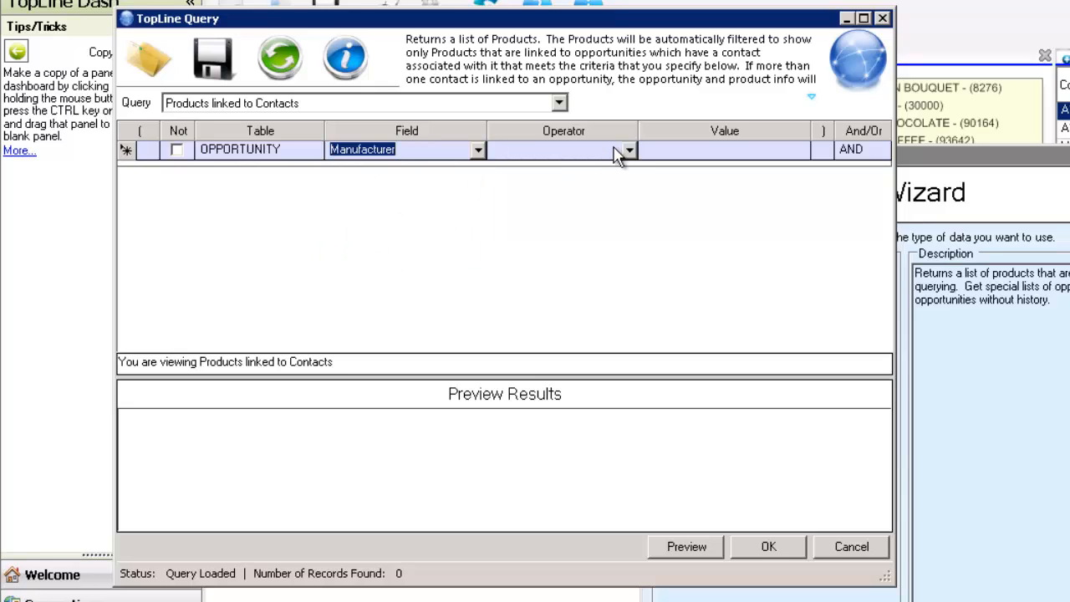
click(619, 153)
click(628, 151)
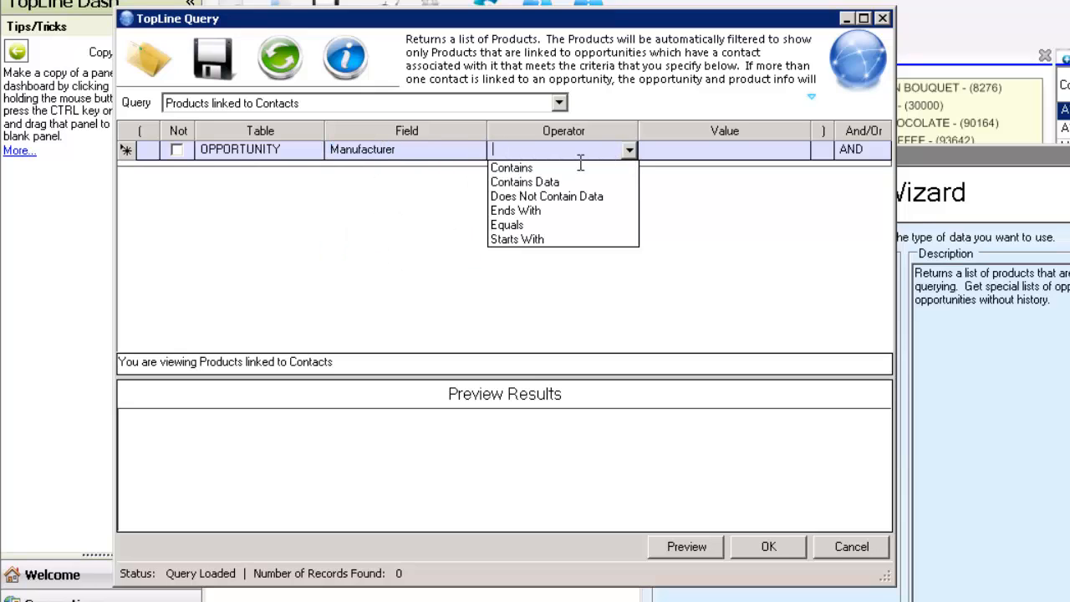
click(508, 225)
Set the condition's value to APS, preview the results and accept the query.
click(682, 154)
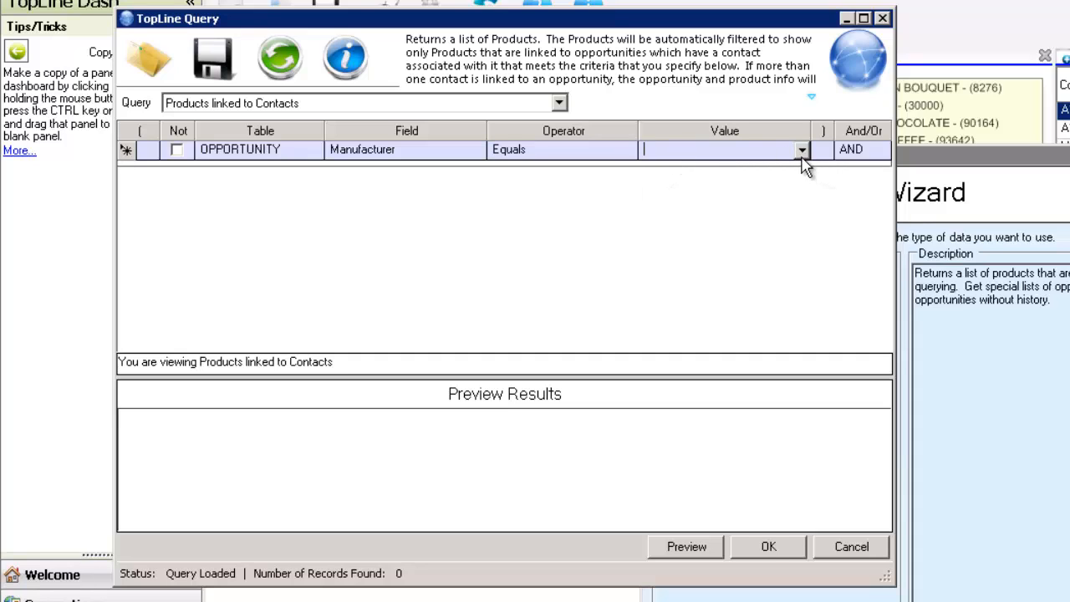
click(801, 152)
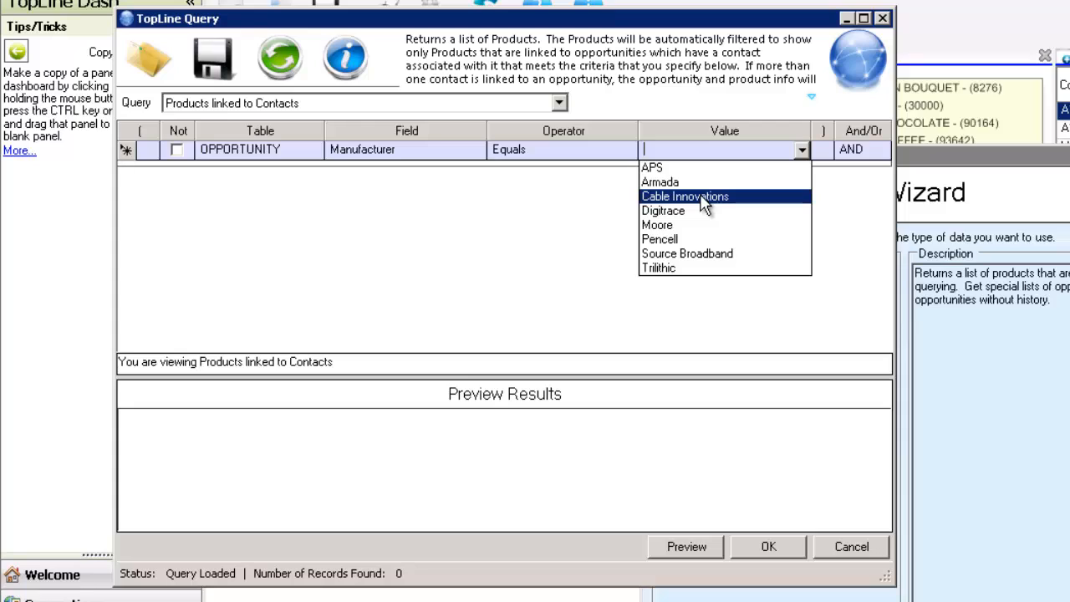
click(659, 191)
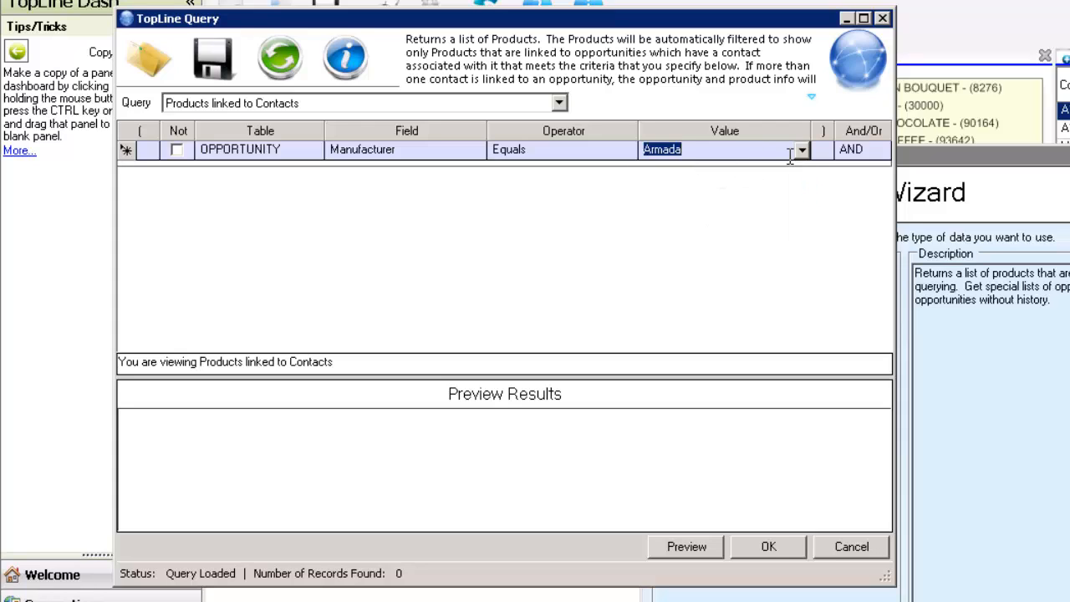
click(800, 152)
click(664, 170)
click(689, 552)
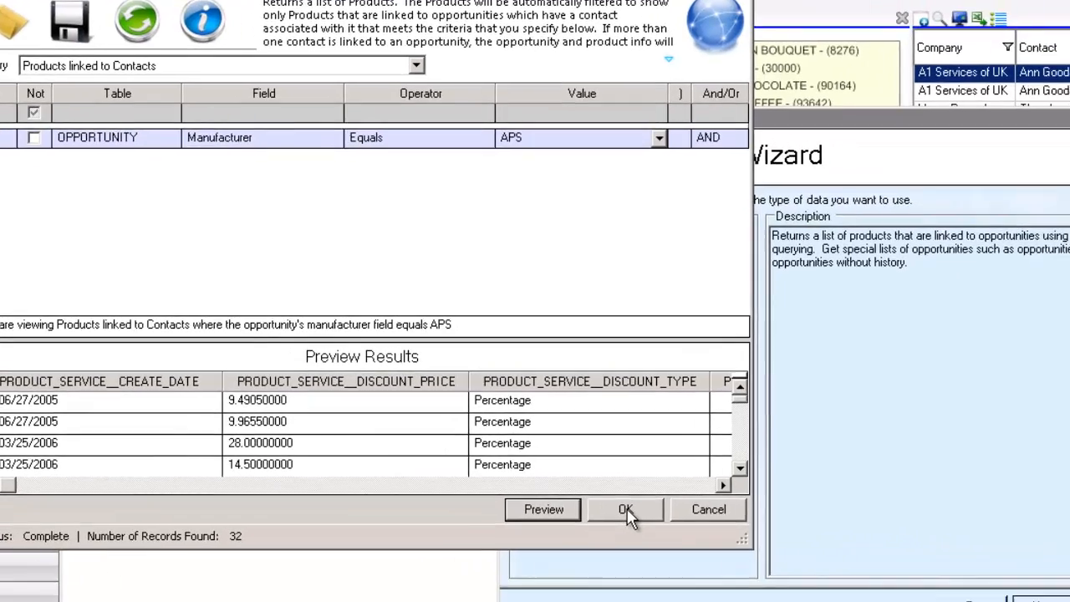
click(769, 549)
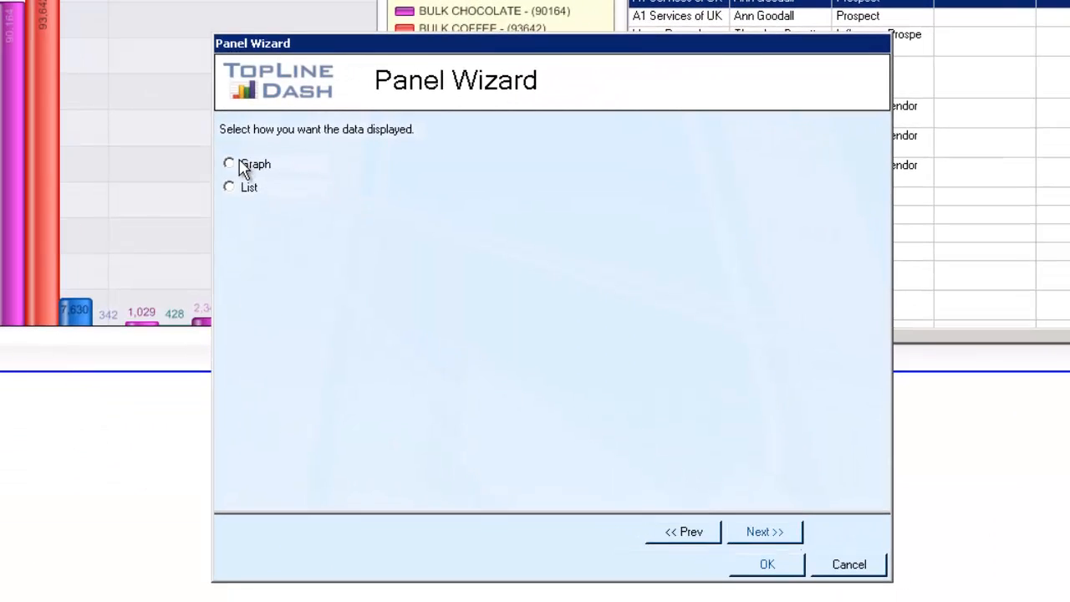
Display the data as a graph, turn off Show Common Fields, and set the category field to PRODUCT_SERVICE - Product Name.
click(250, 167)
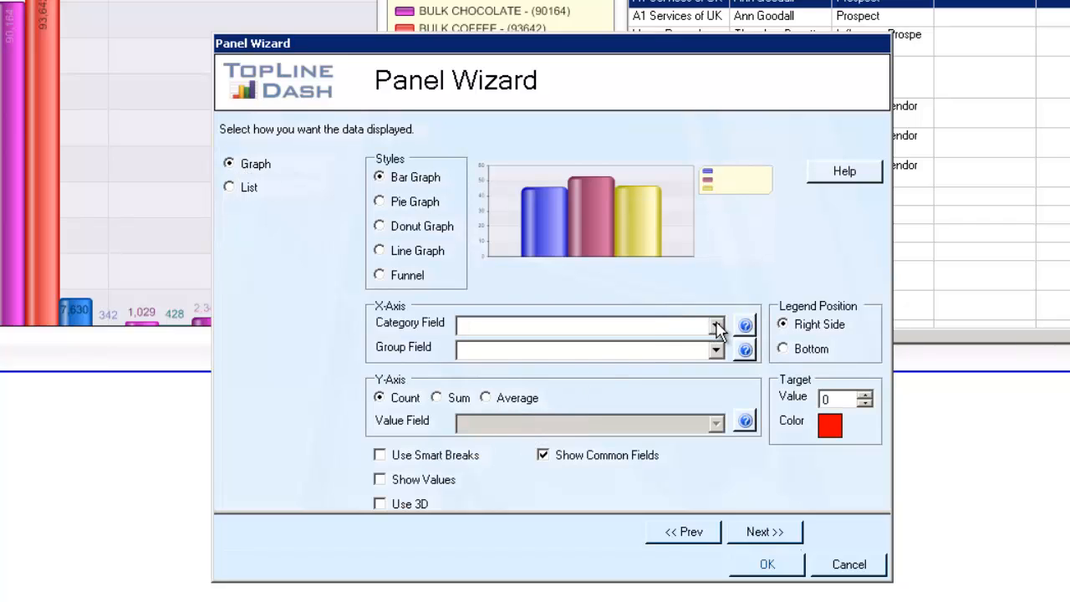
click(717, 327)
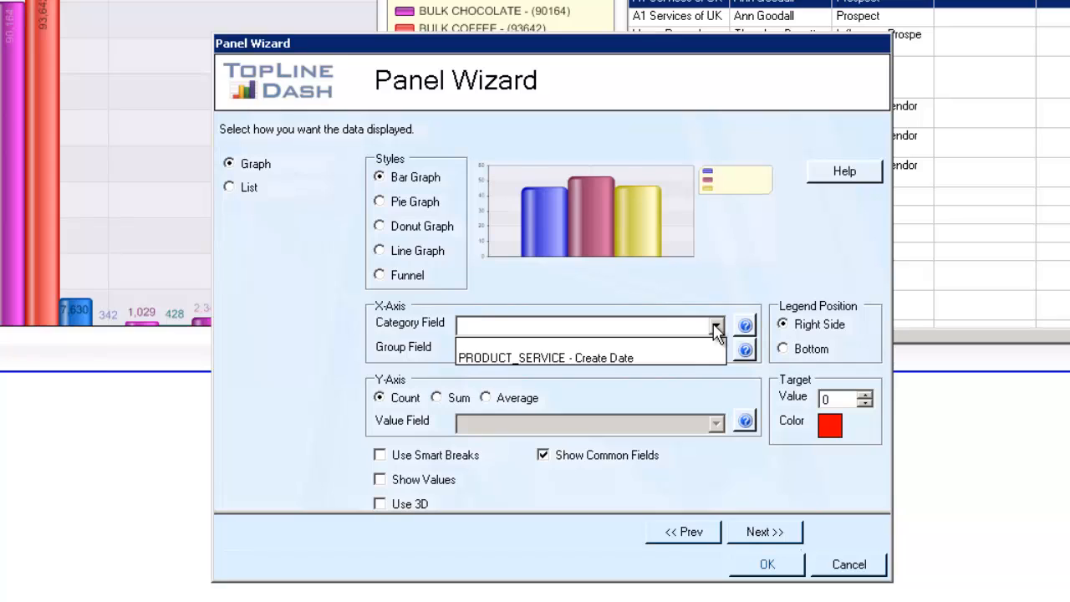
click(712, 346)
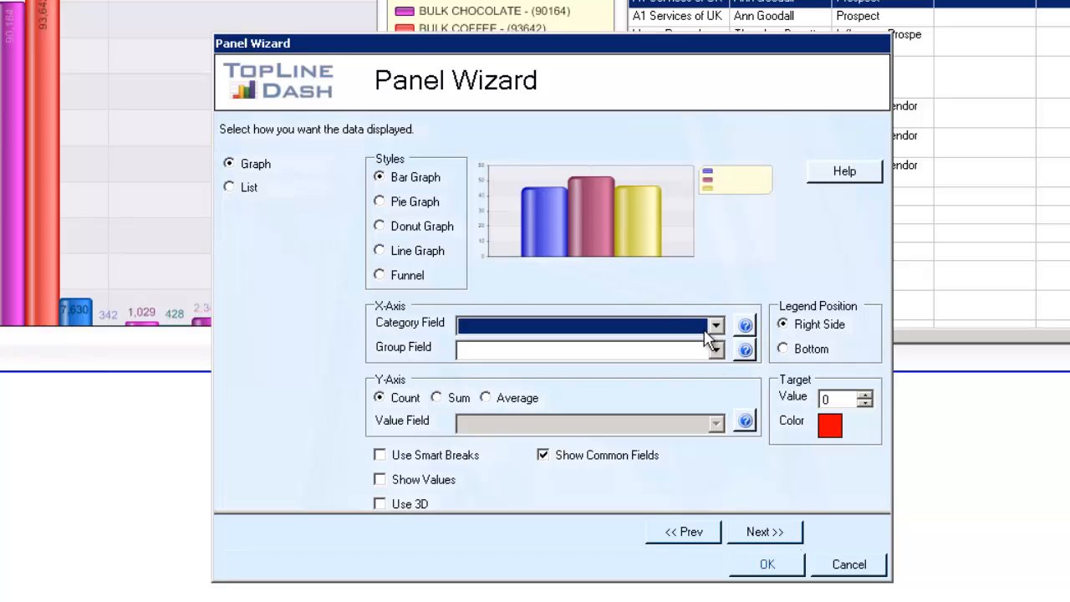
click(543, 455)
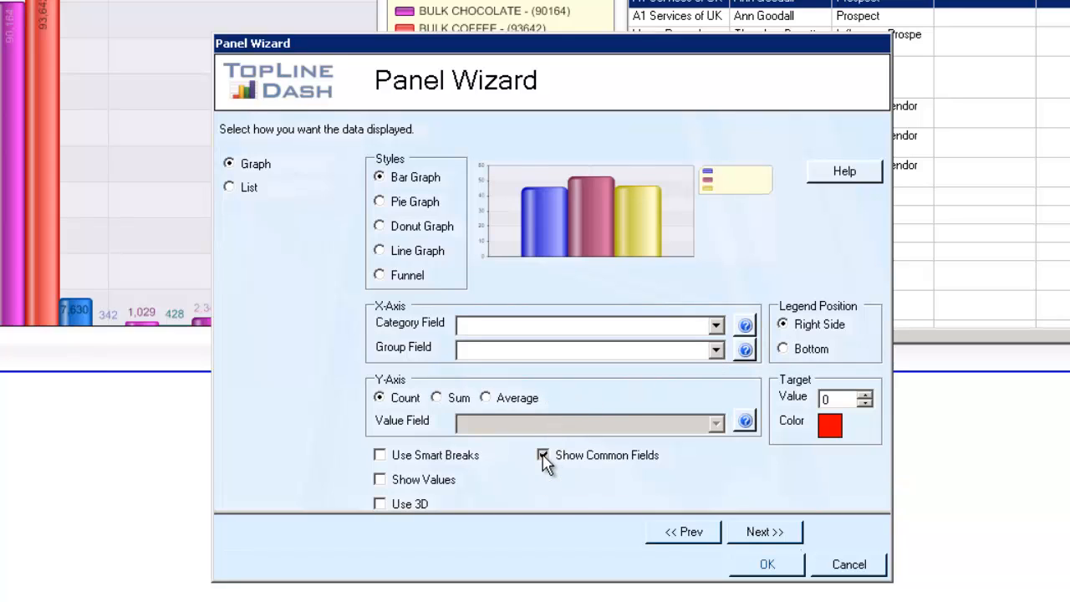
click(717, 327)
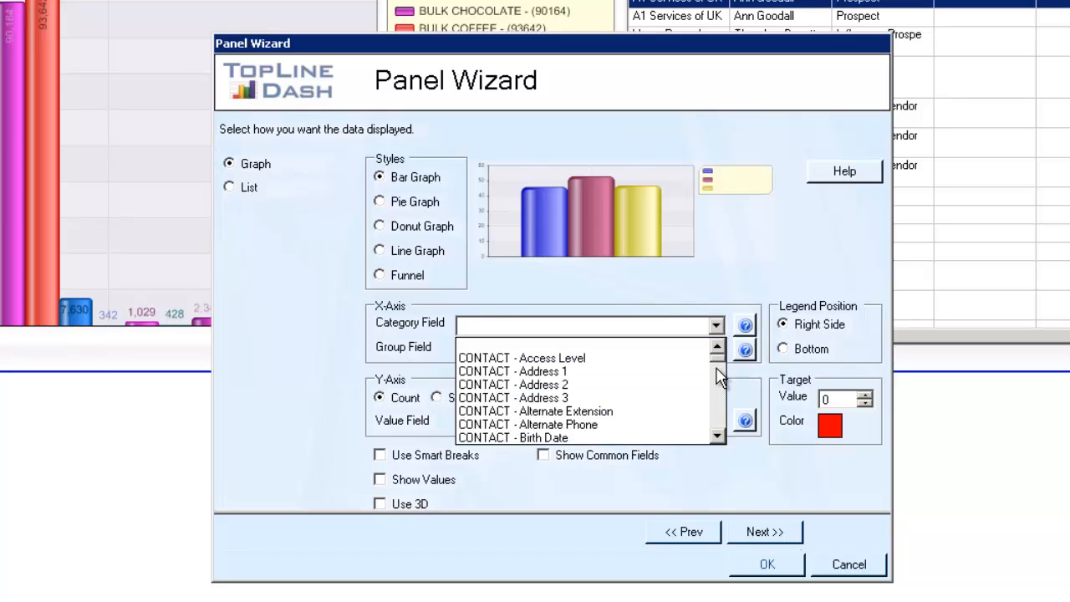
drag(719, 438, 719, 438)
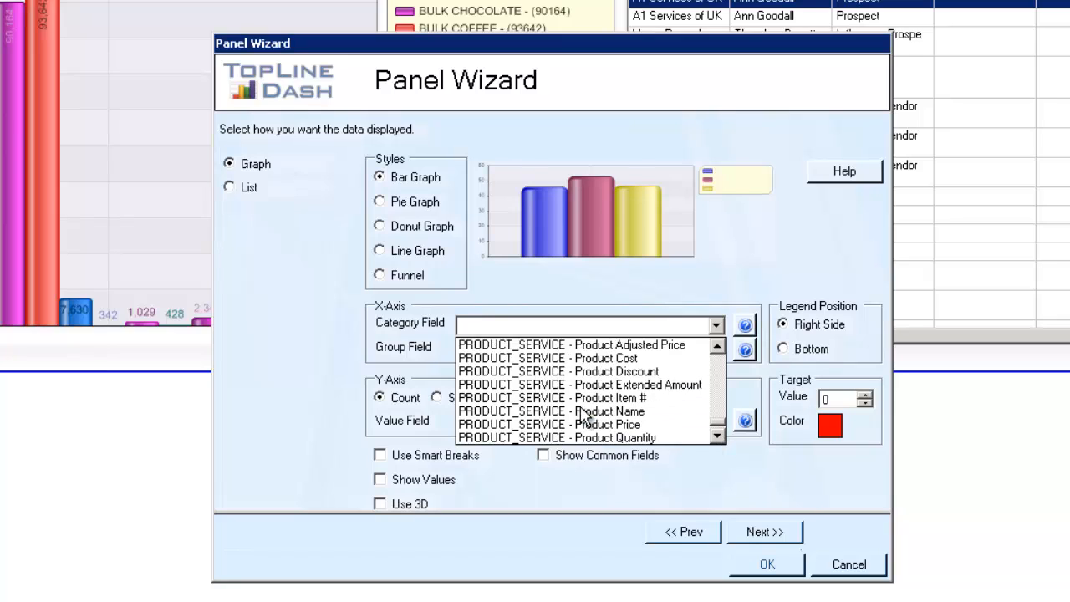
click(576, 409)
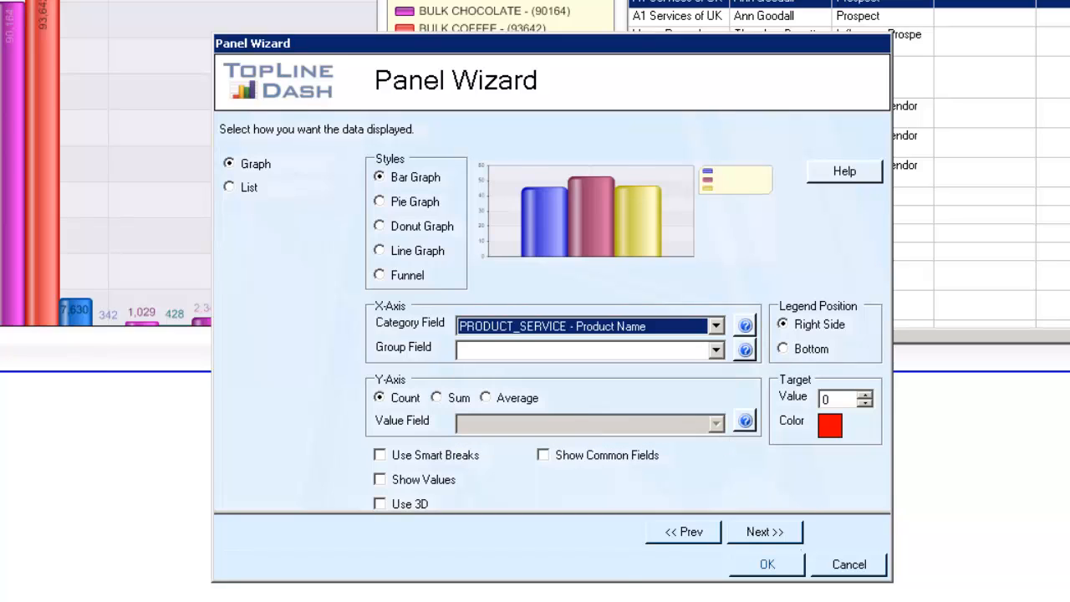
Turn on Show Values, set the Y-axis to Sum of OPPORTUNITY - Total, and finish the wizard.
click(381, 480)
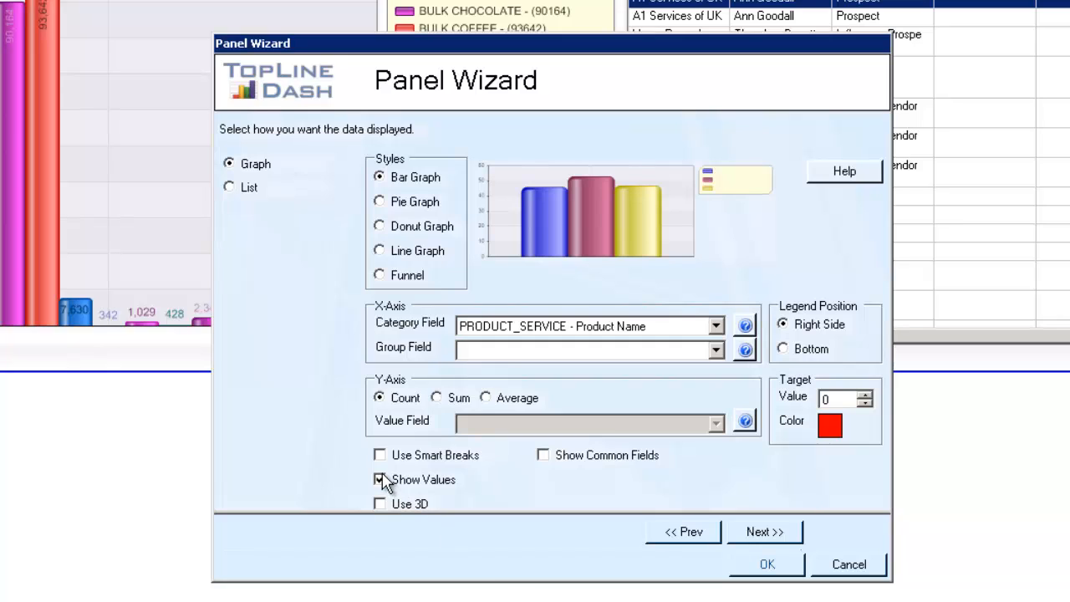
click(437, 398)
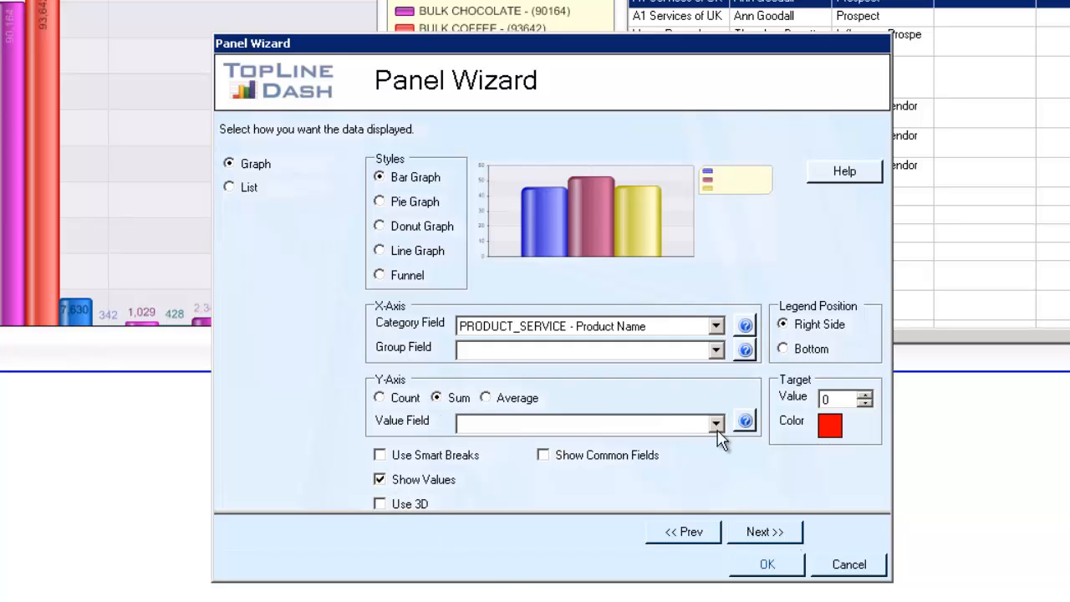
click(716, 423)
click(548, 509)
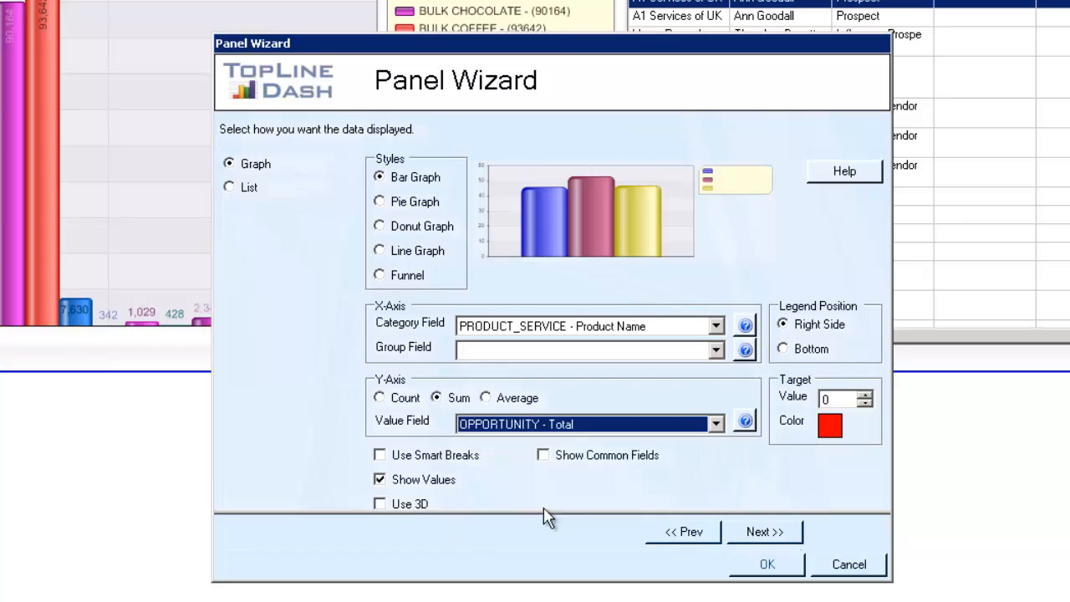
click(763, 536)
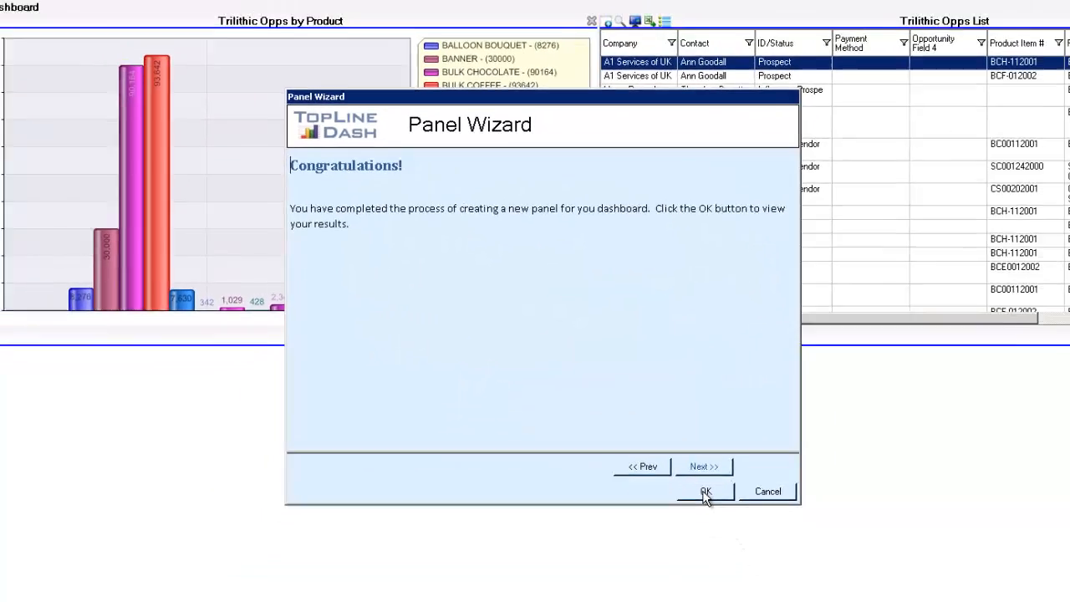
click(767, 564)
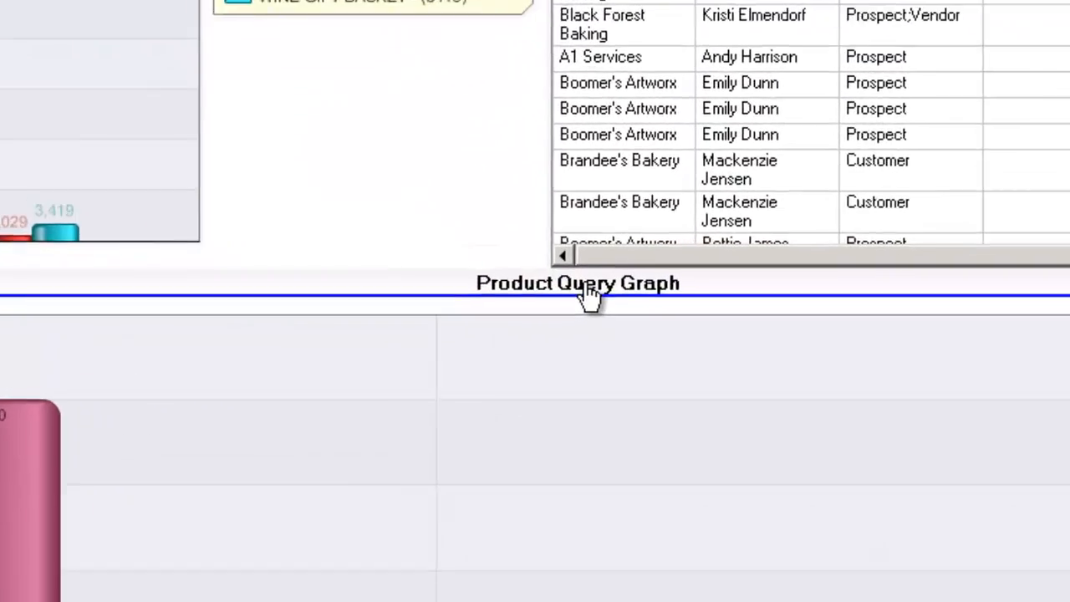
Rename the new panel to APS Opps by Product.
double_click(589, 313)
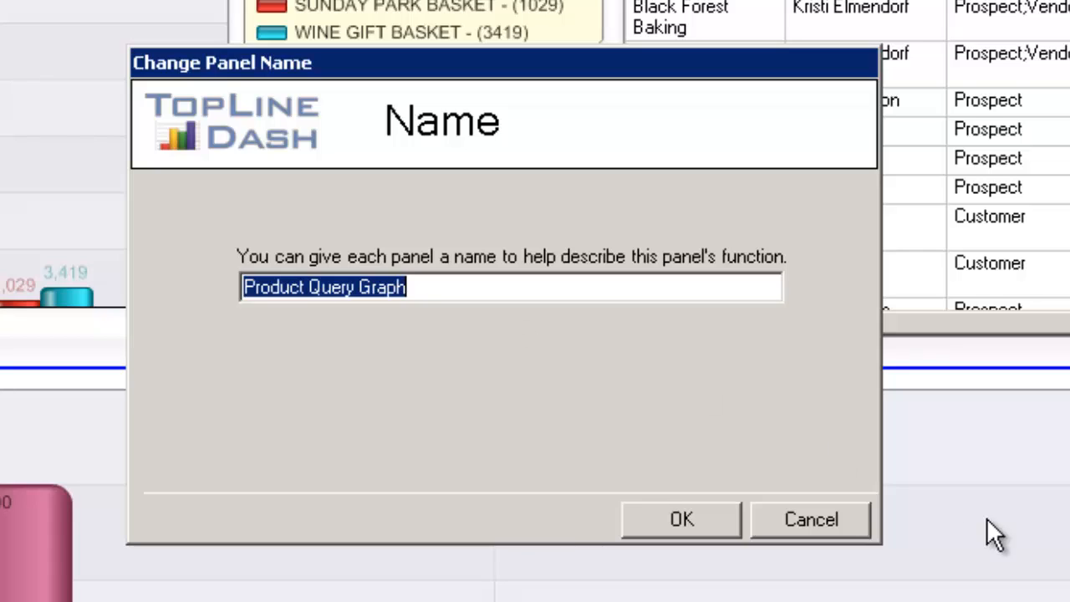
text(A)
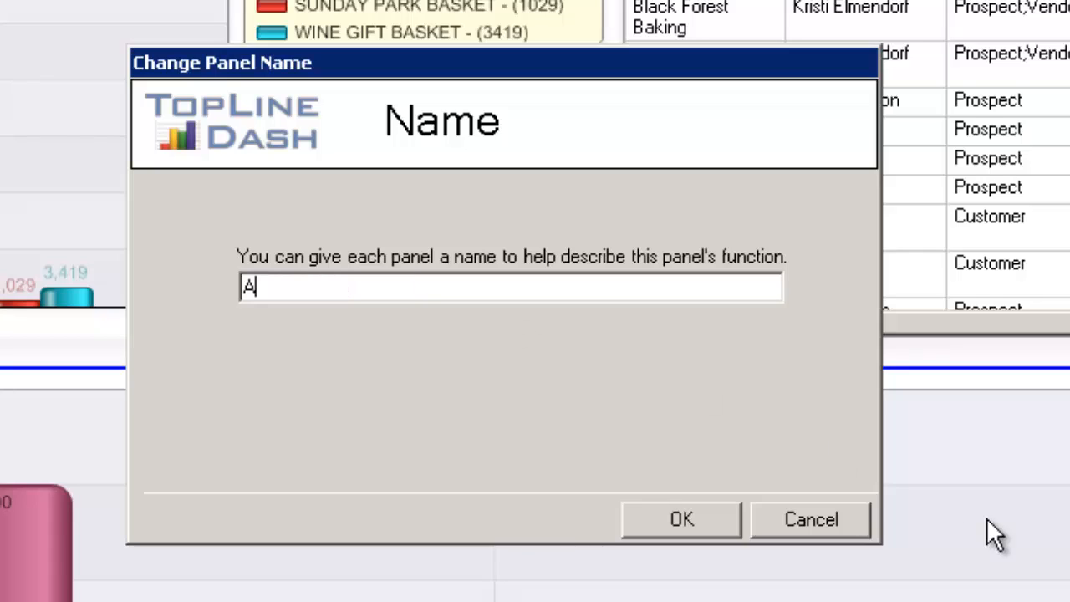
text(PS Opps )
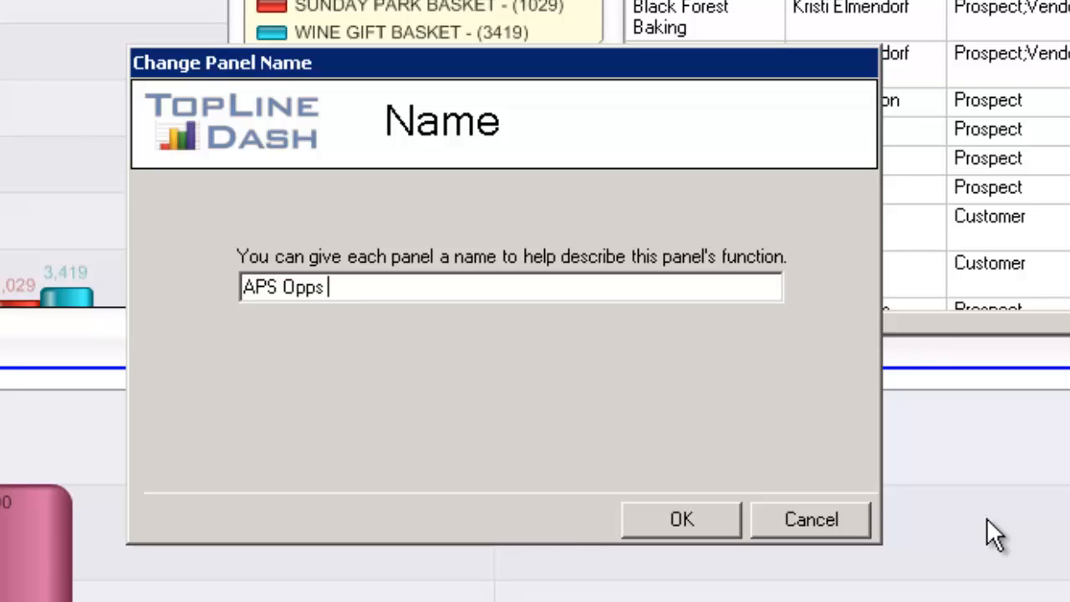
text(by Product)
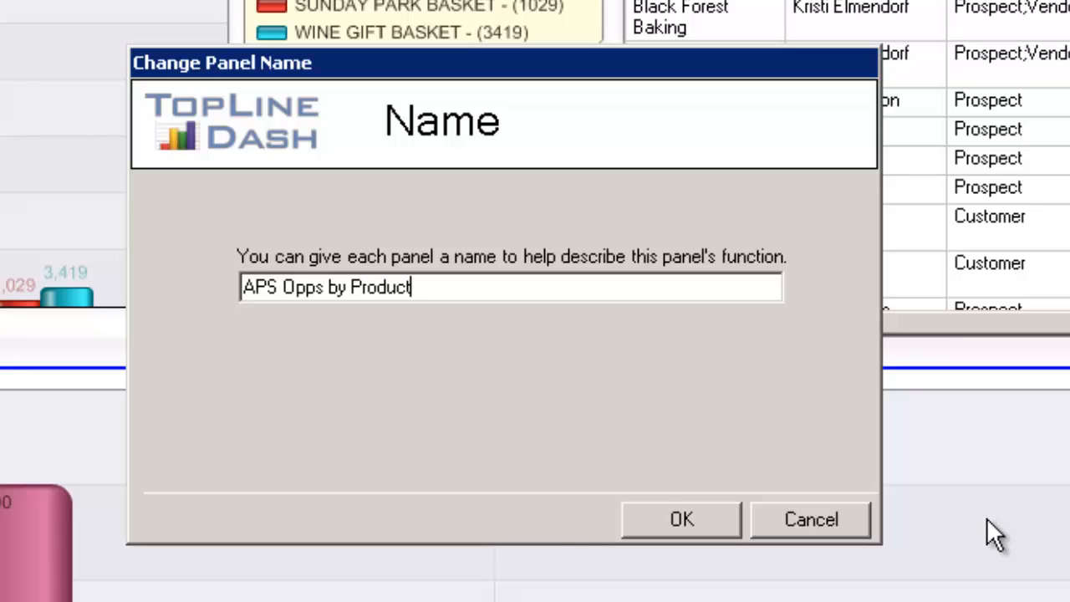
click(679, 520)
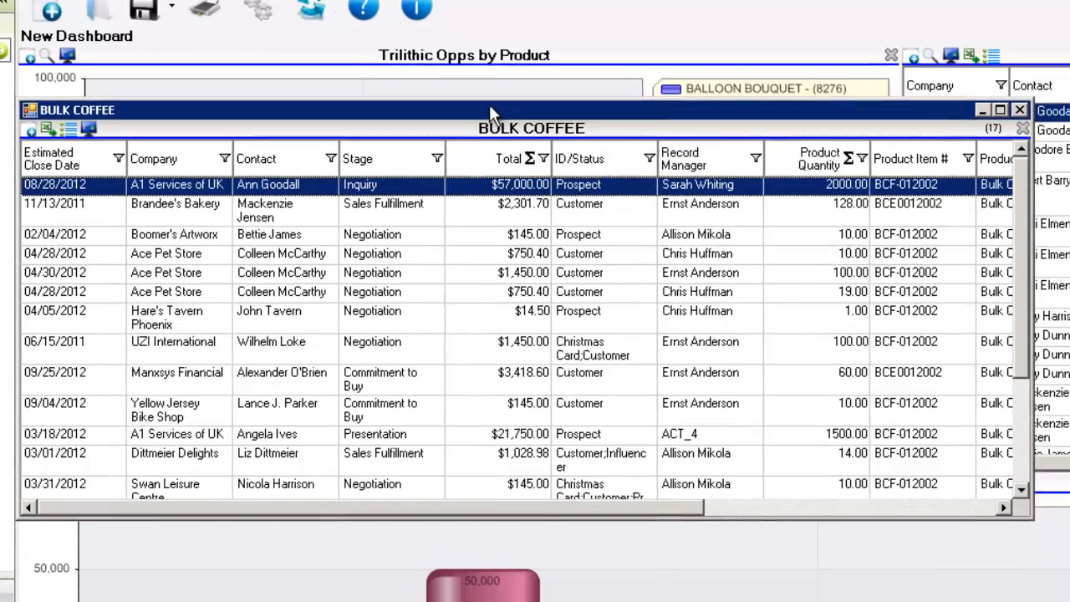
Move and maximize the Bulk Coffee drill-down list window to review its records.
drag(506, 123, 611, 257)
drag(544, 209, 544, 211)
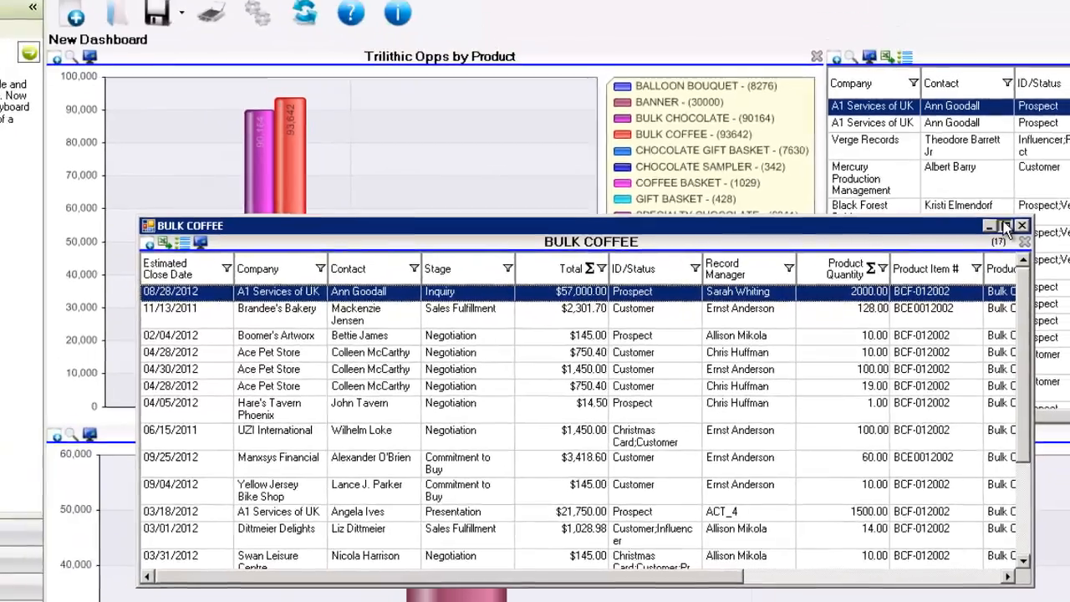
click(1015, 174)
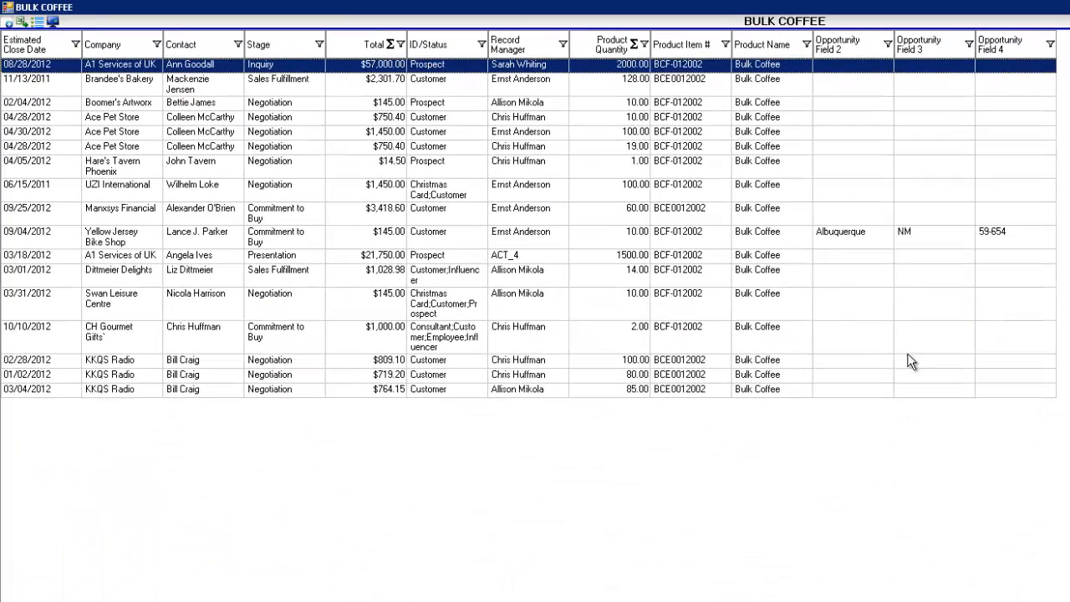